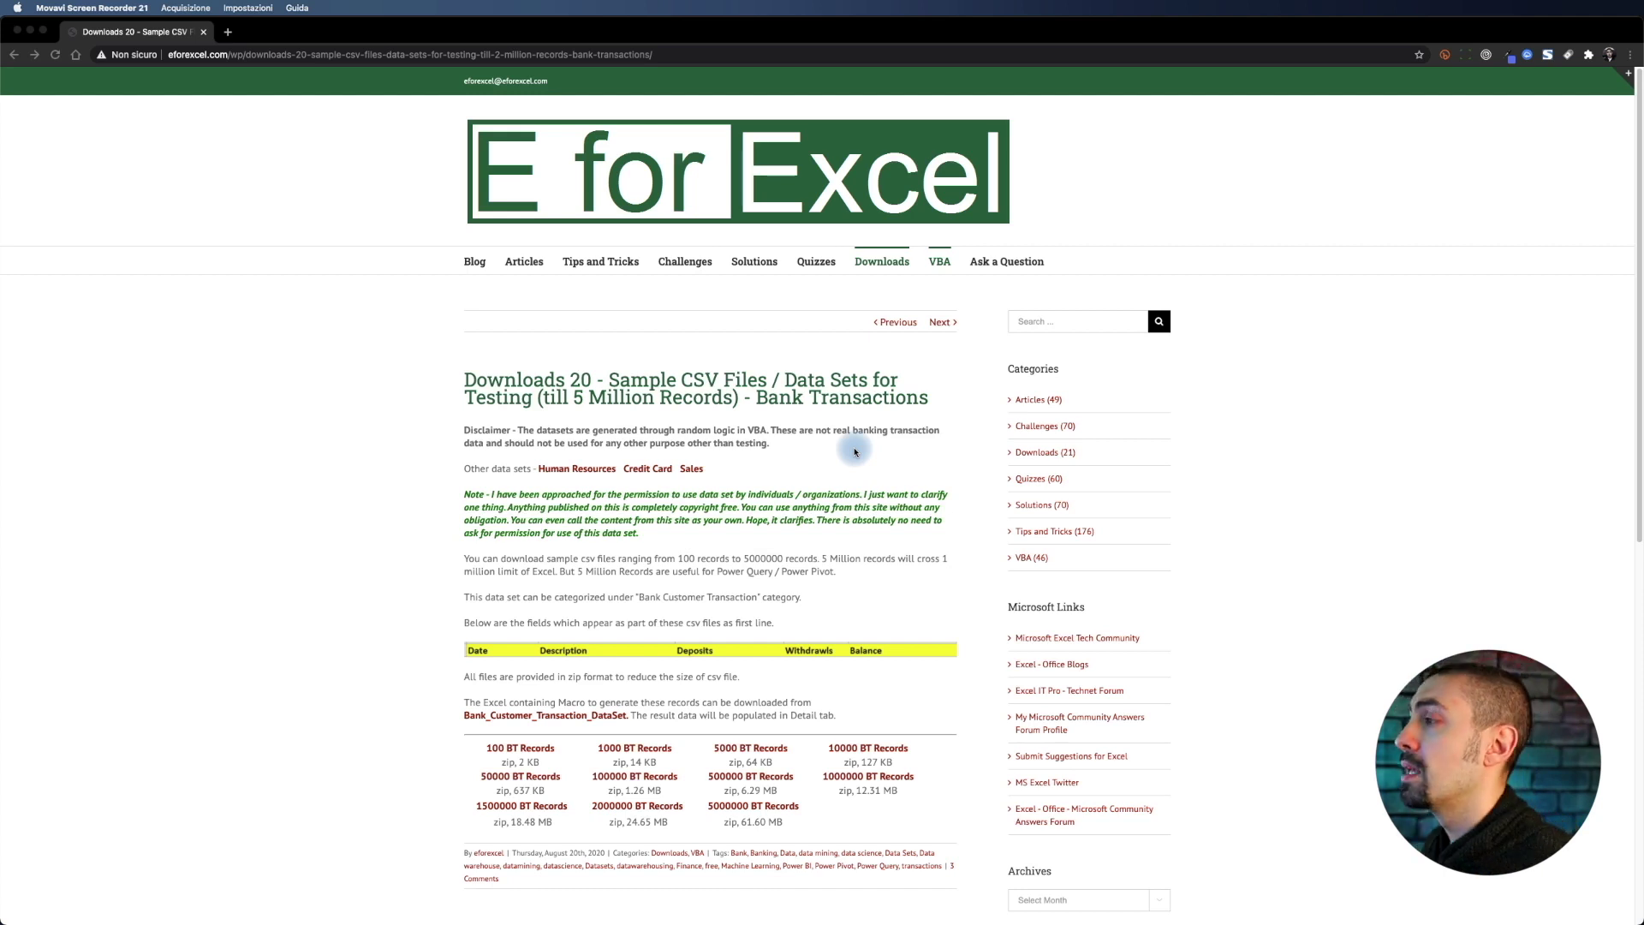
- Bring the browser window showing the E for Excel sample CSV downloads to the front
click(855, 452)
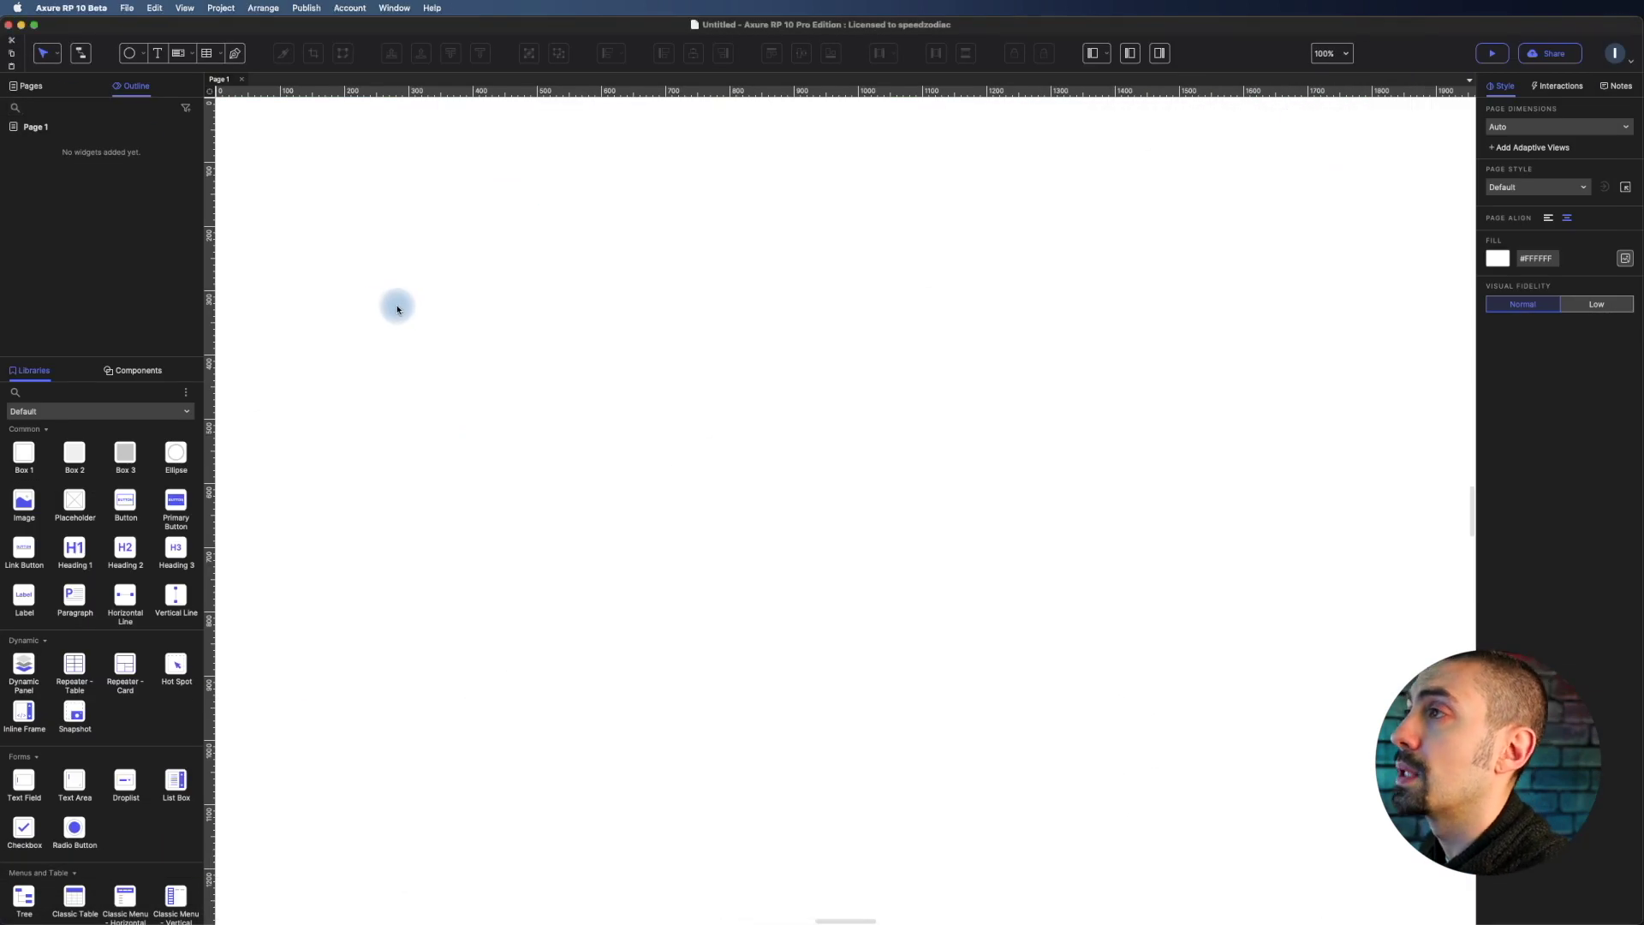
- Place a Table repeater on the page and dock its enlarged Repeater Data grid beside it
key(space)
drag(382, 253, 514, 367)
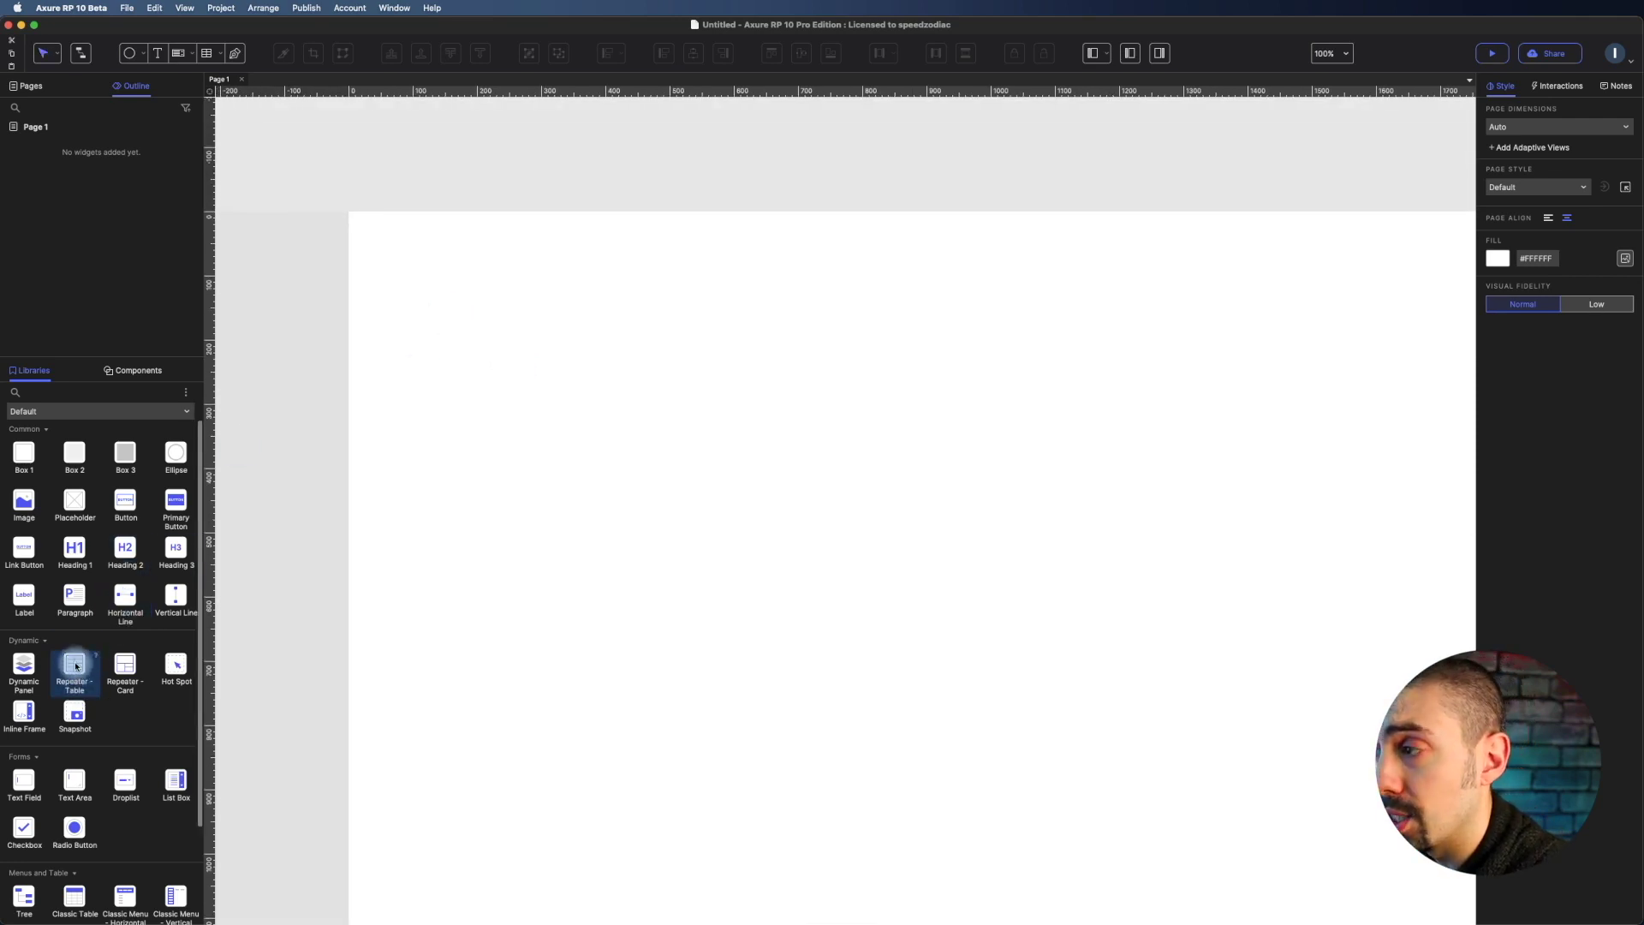
drag(75, 666, 476, 315)
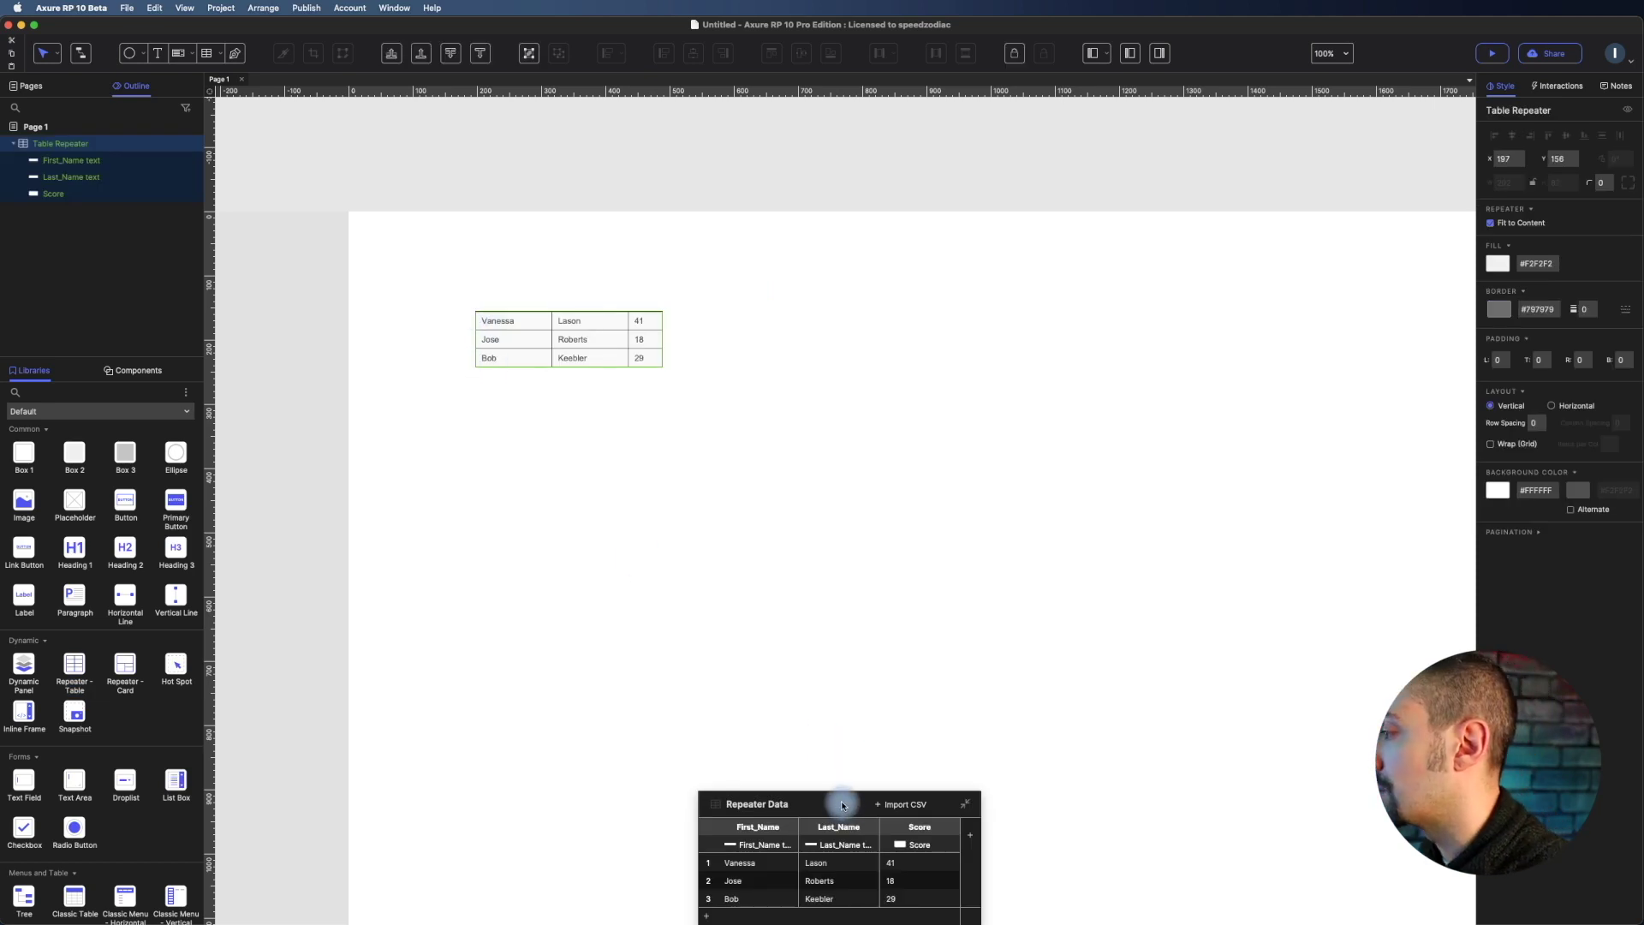
drag(844, 805, 839, 323)
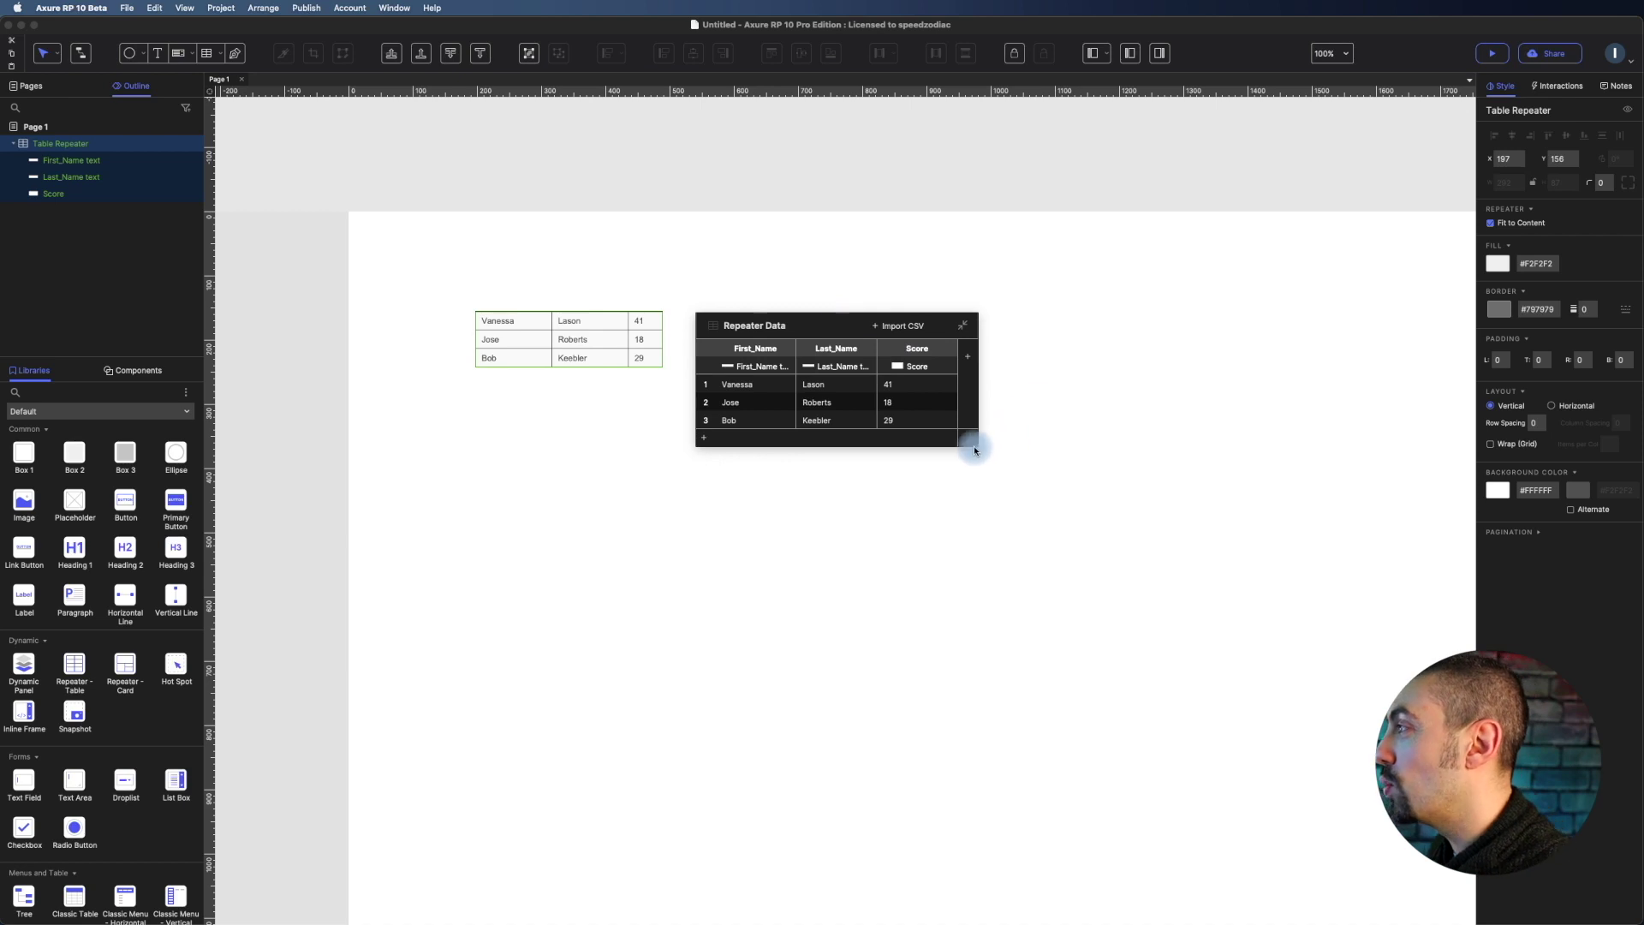
drag(975, 444, 1195, 648)
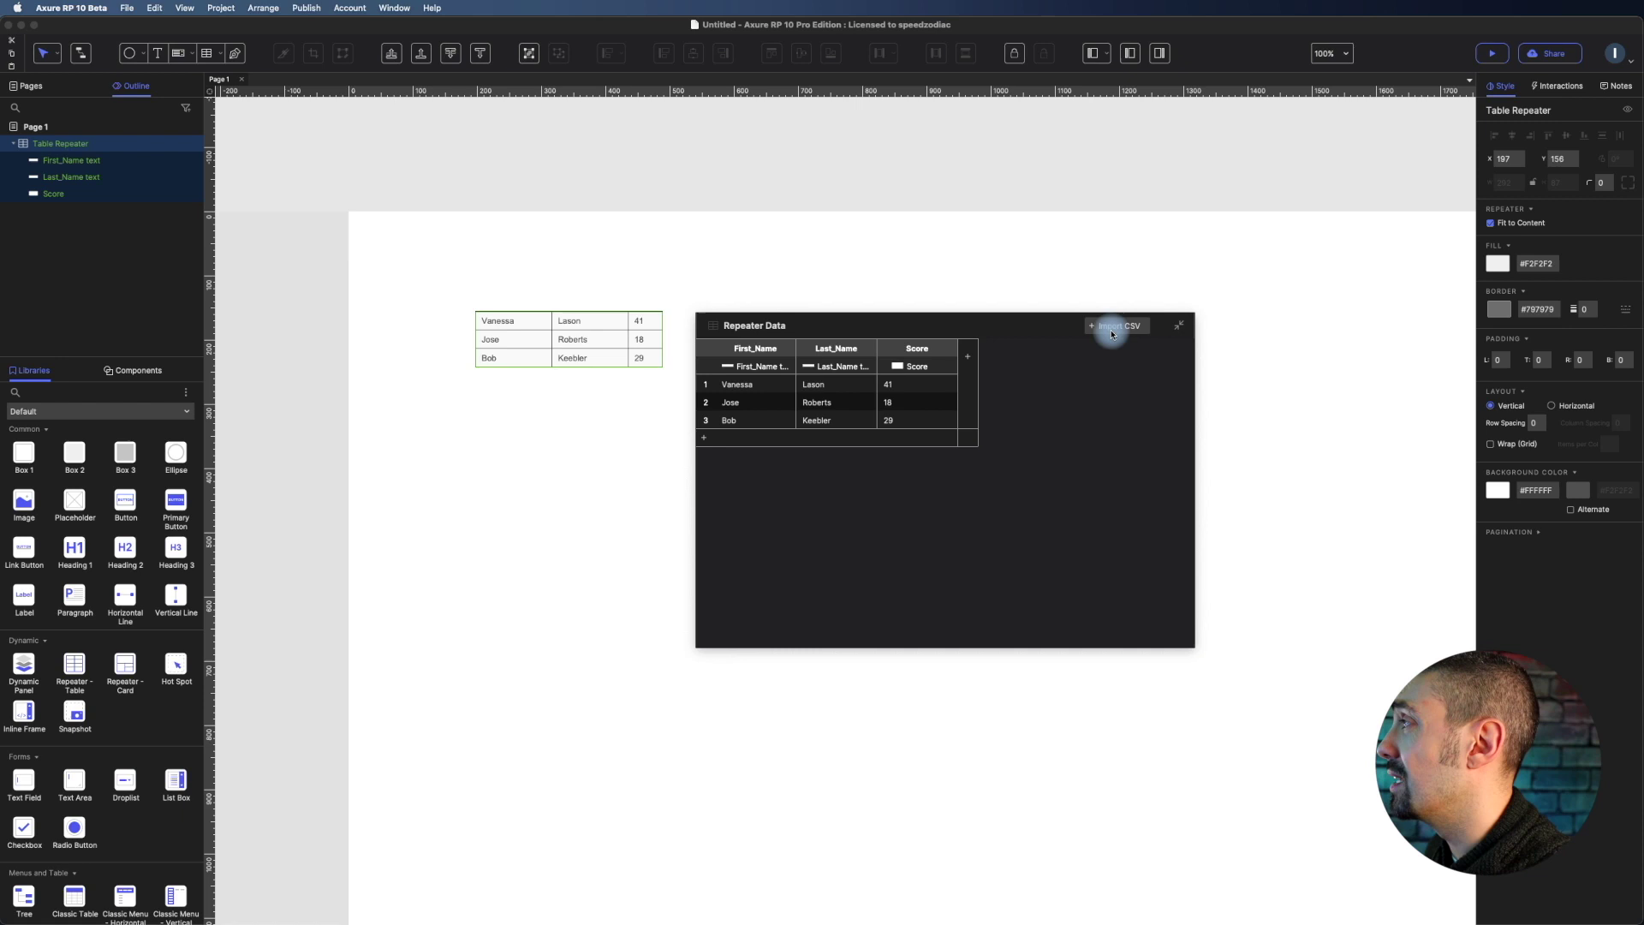
- Import 100 Sales Records.csv into the repeater, replacing its three sample rows
click(1111, 330)
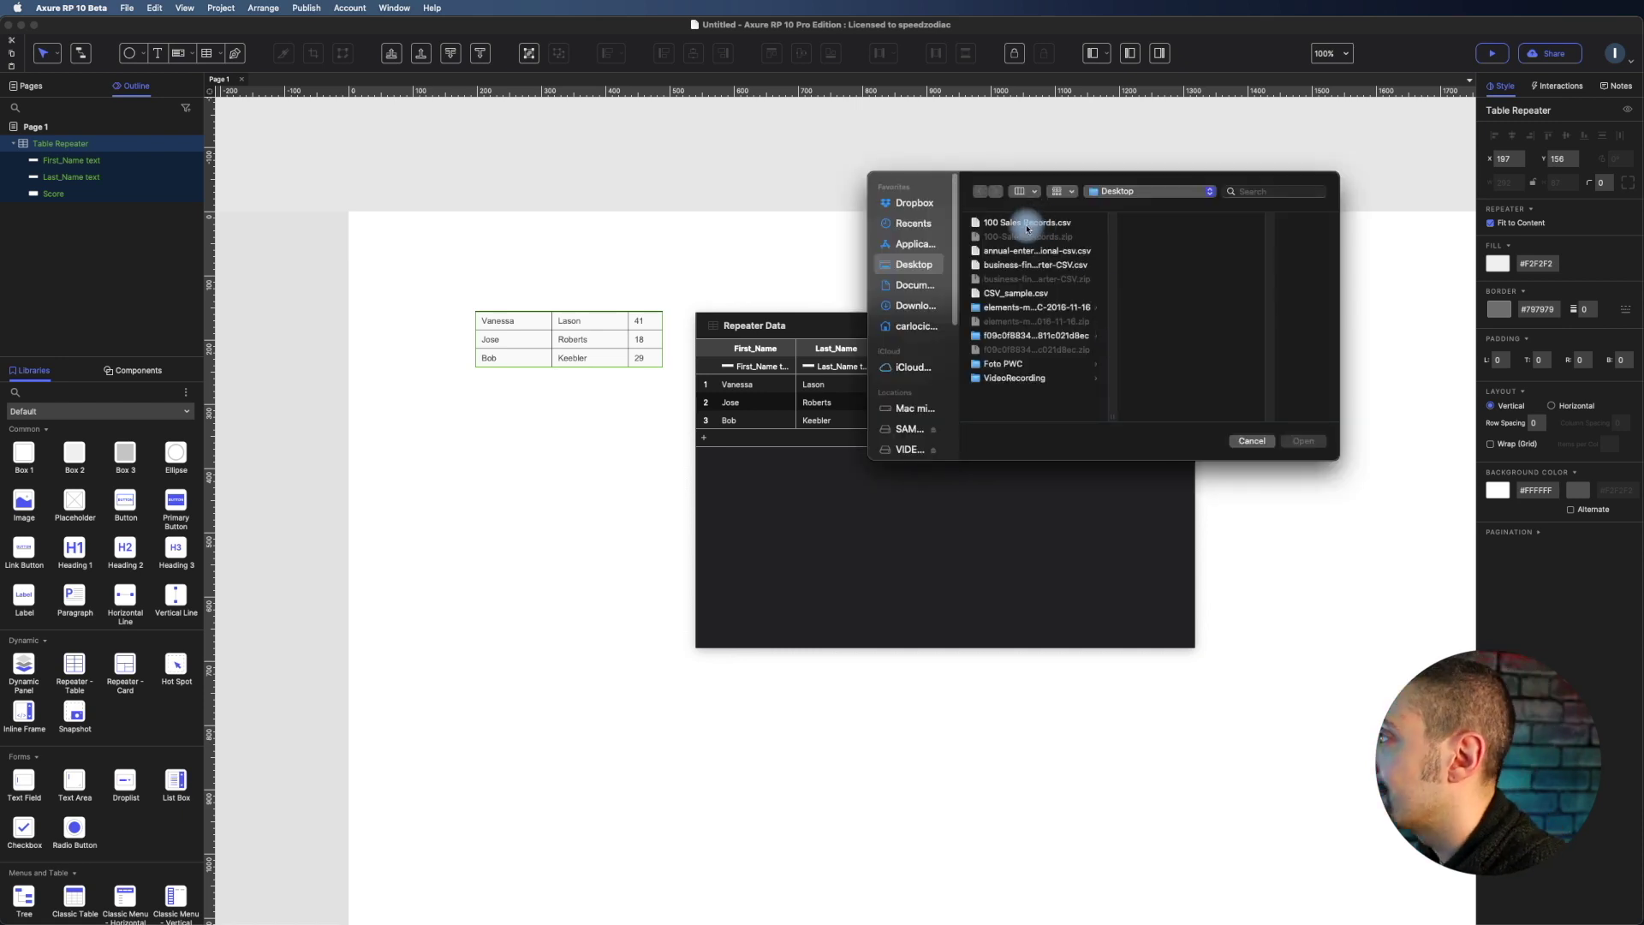
click(1026, 224)
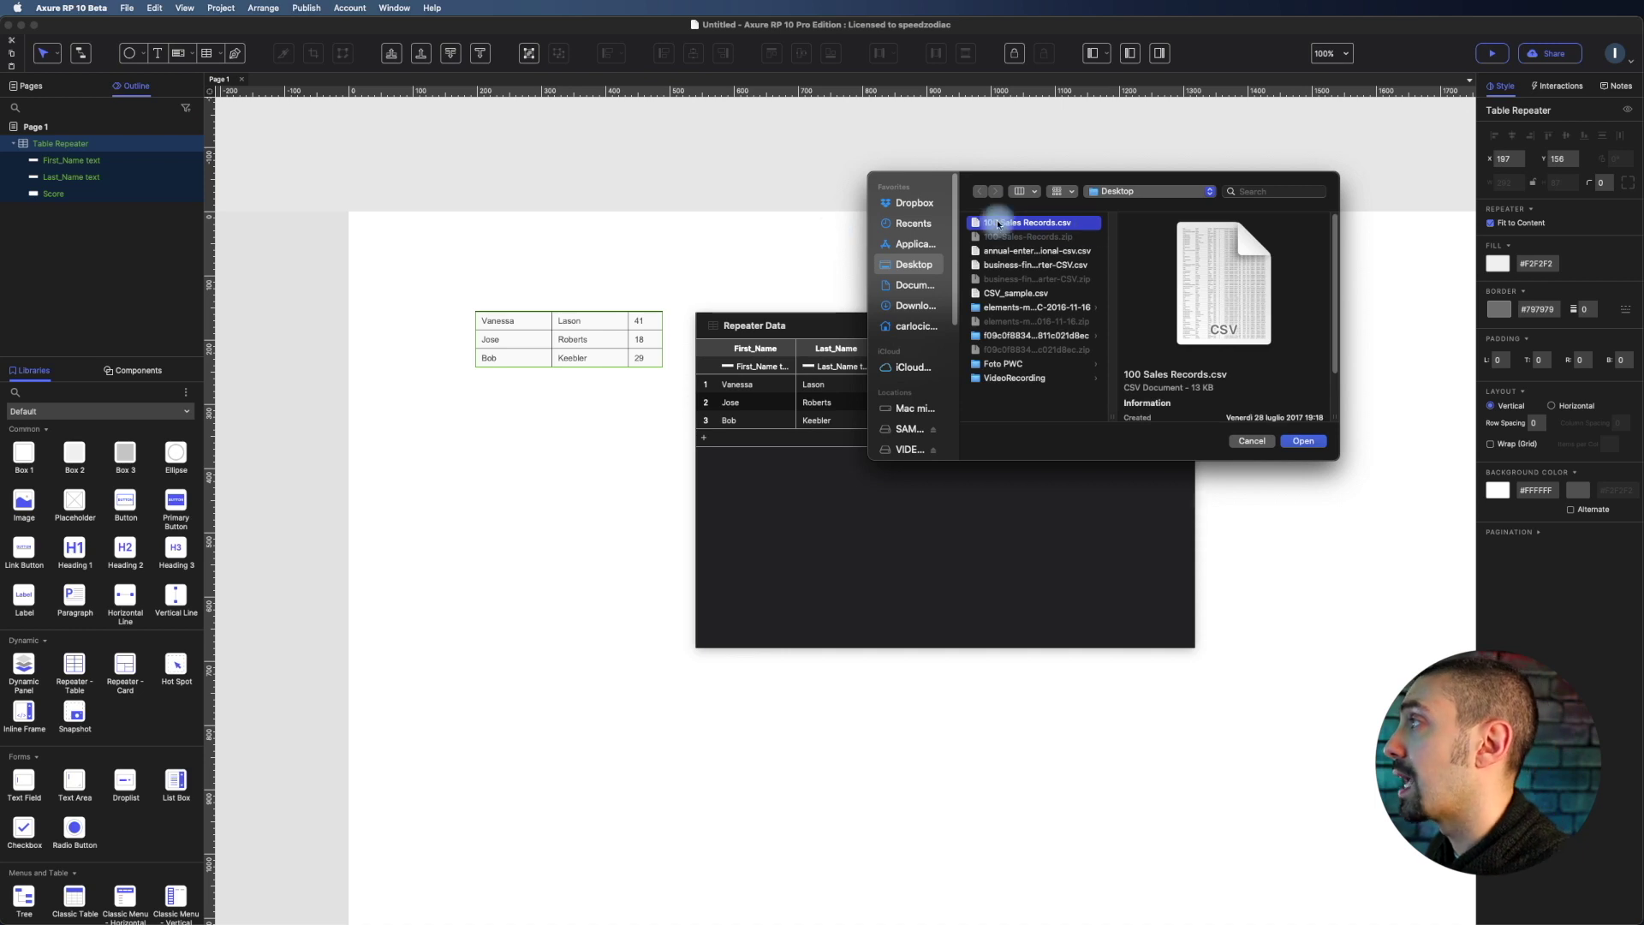
click(1307, 442)
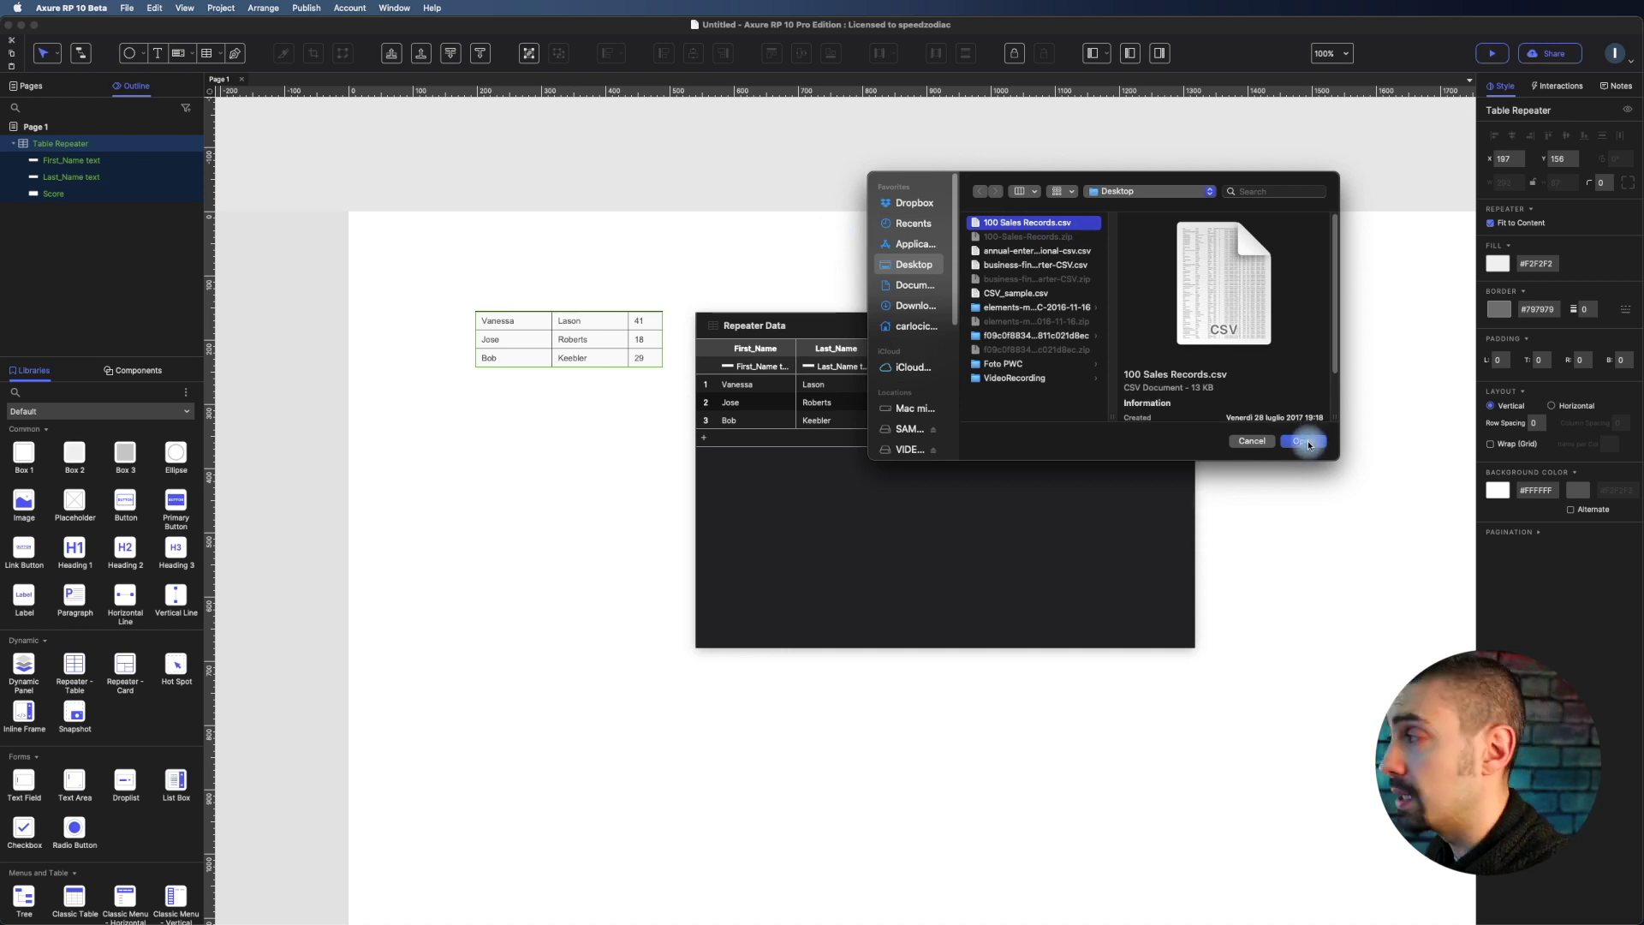
drag(903, 435, 975, 526)
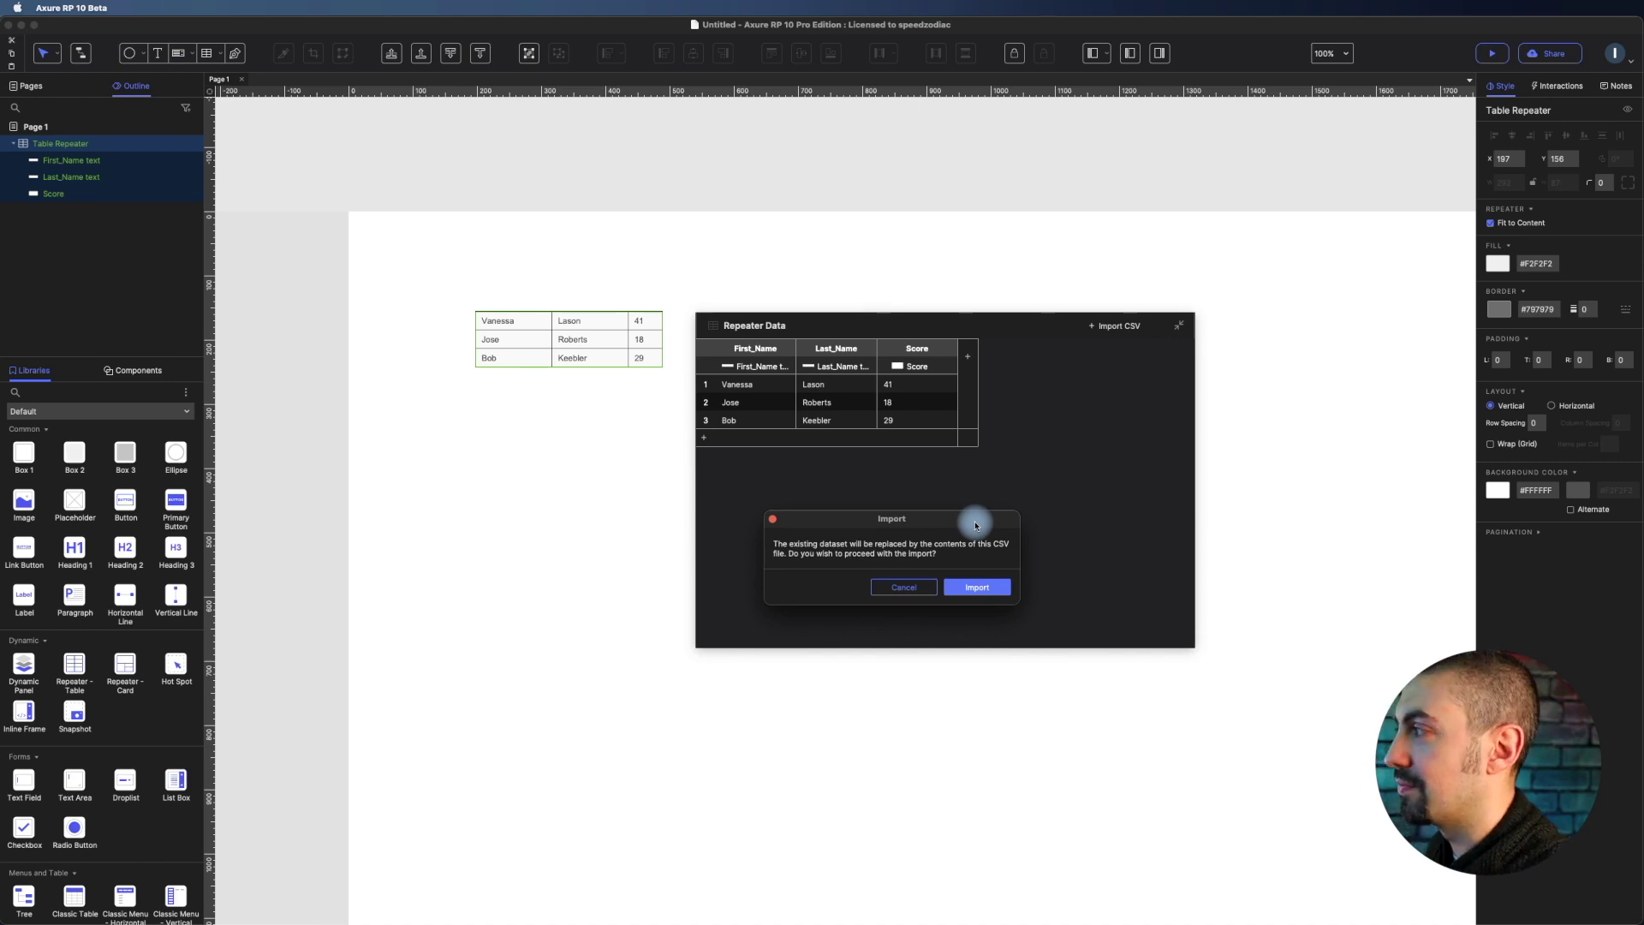
click(982, 589)
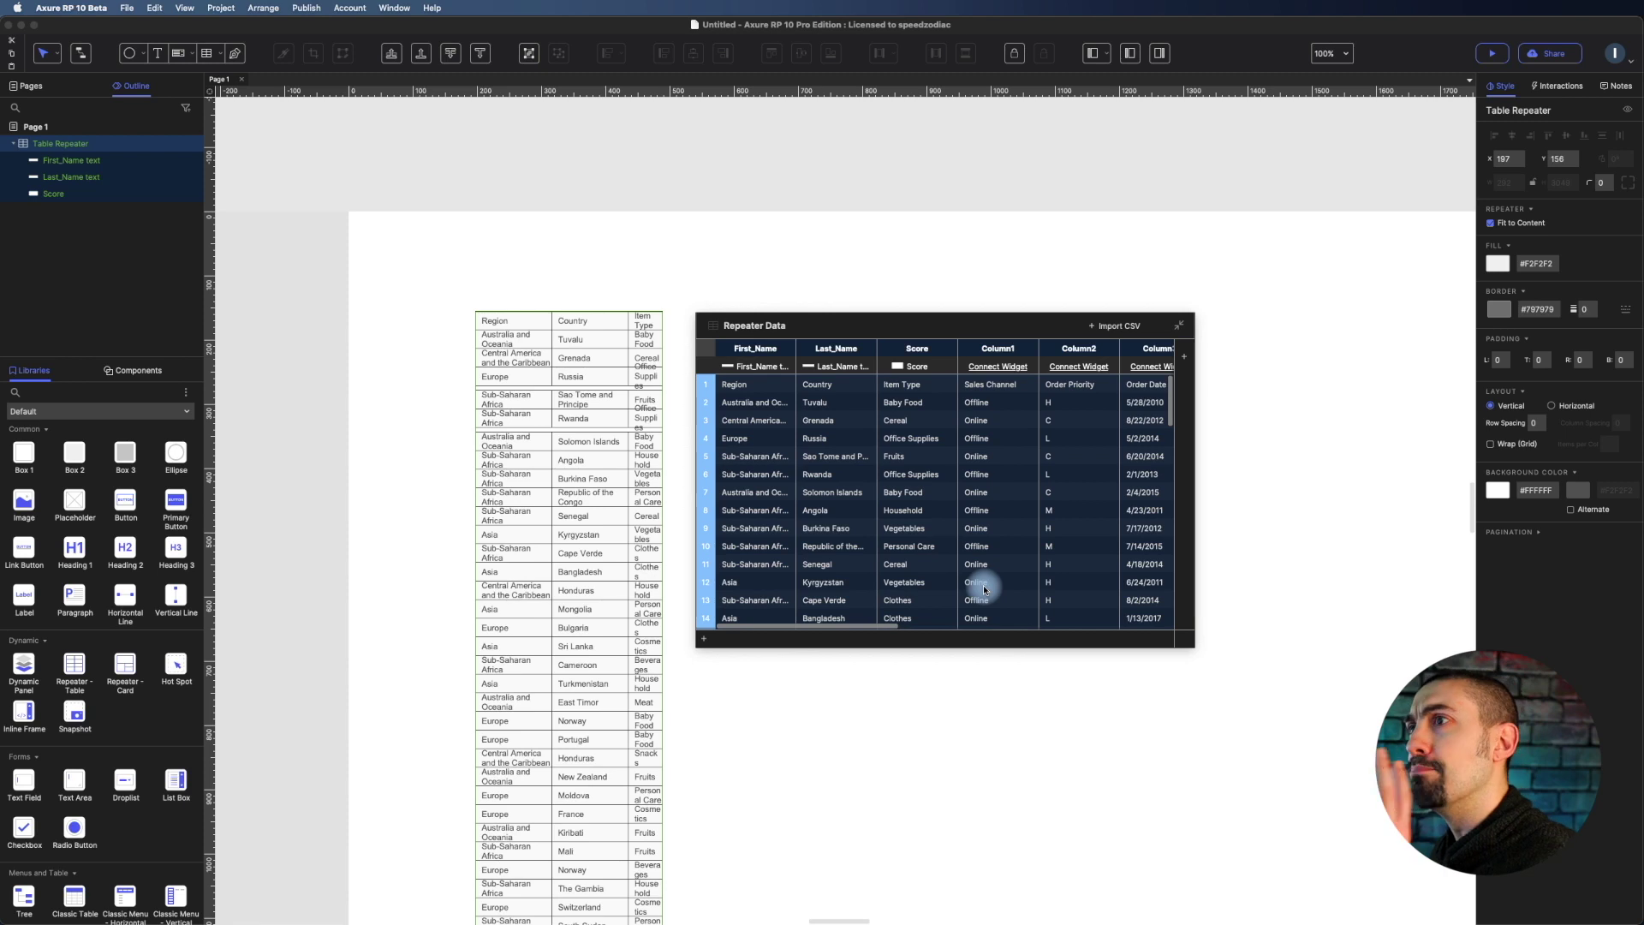
- Enlarge the Repeater Data grid to inspect every imported sales column, then reopen it from the repeater
drag(984, 325, 819, 259)
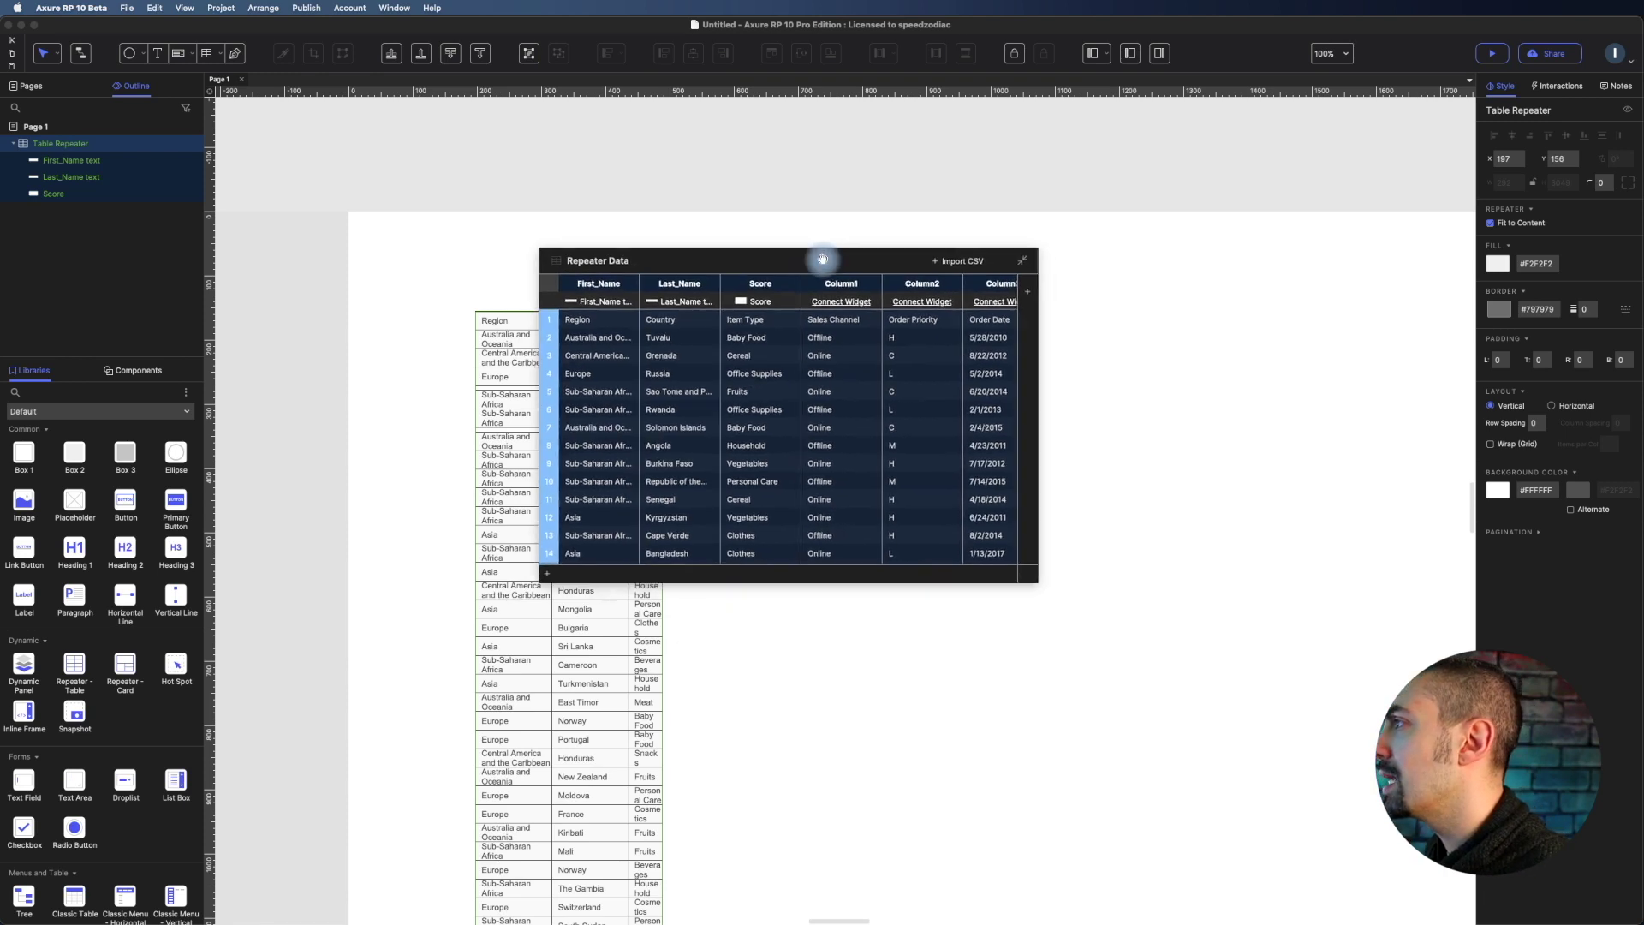
drag(1026, 589, 1613, 883)
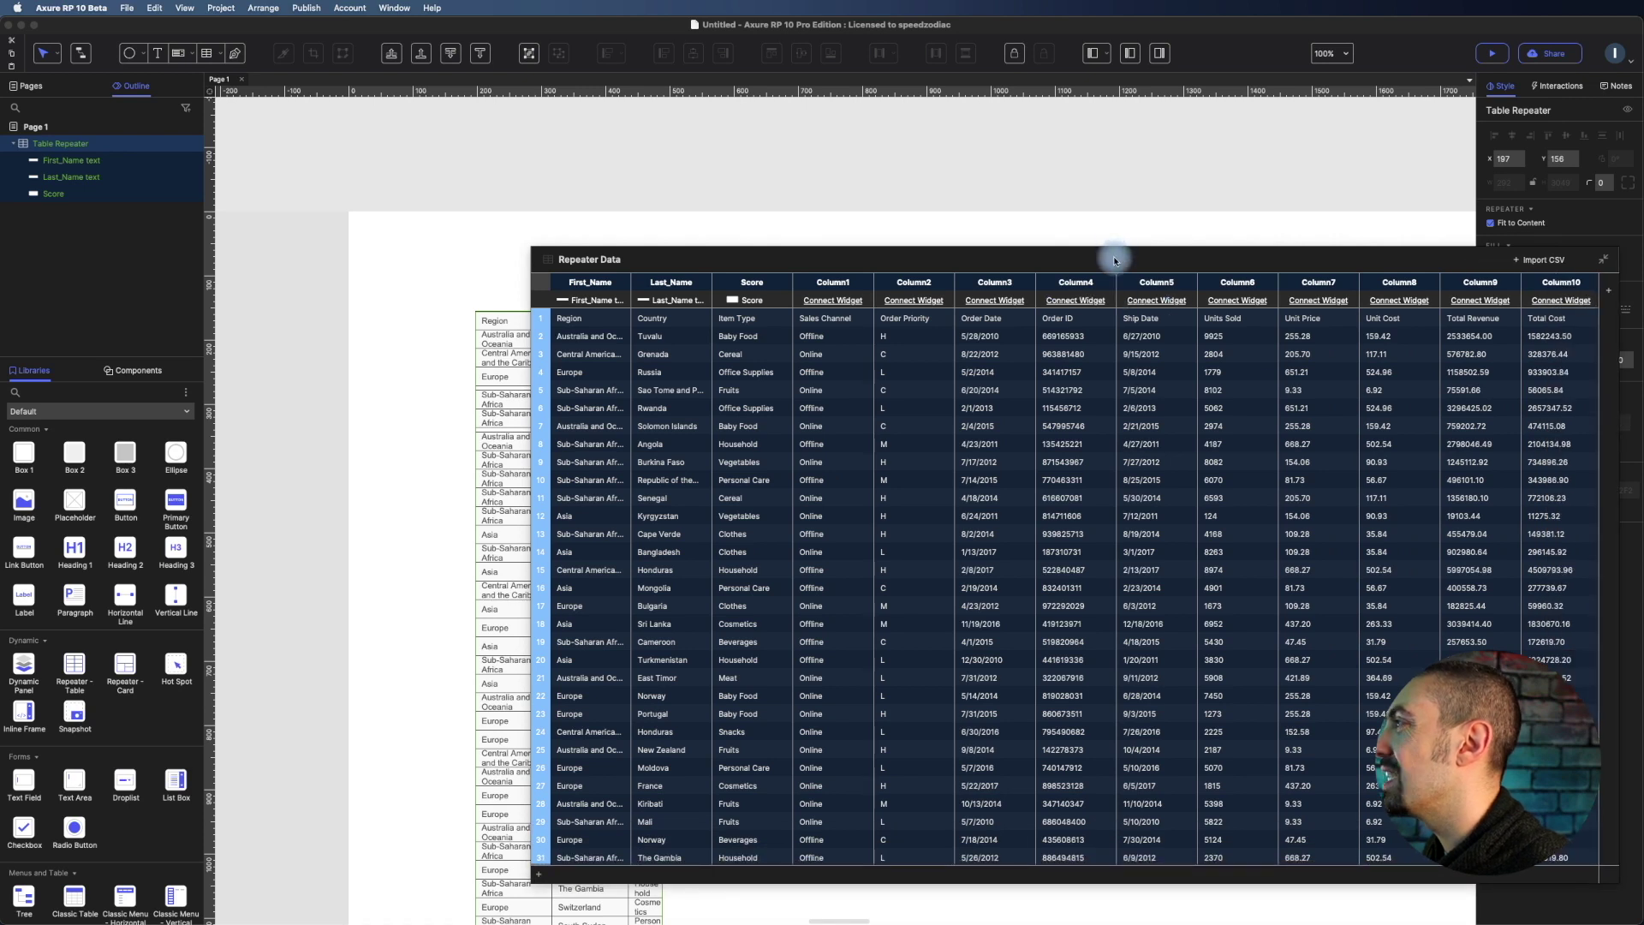
drag(1115, 252, 795, 242)
drag(1296, 827, 1565, 916)
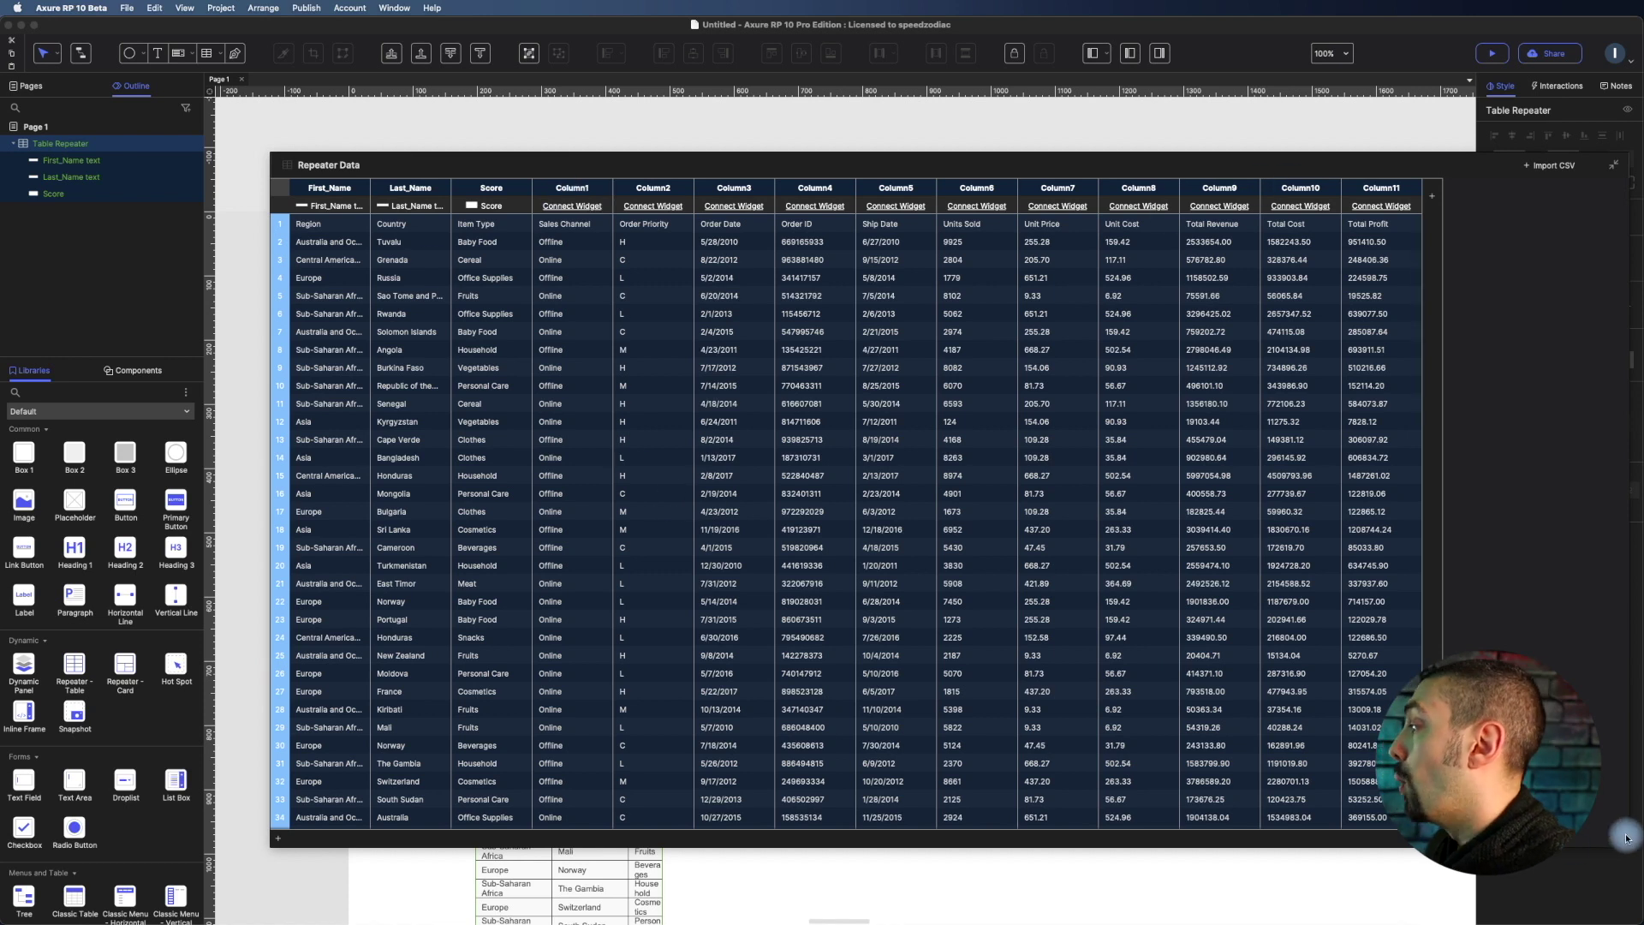
drag(1624, 842, 1334, 822)
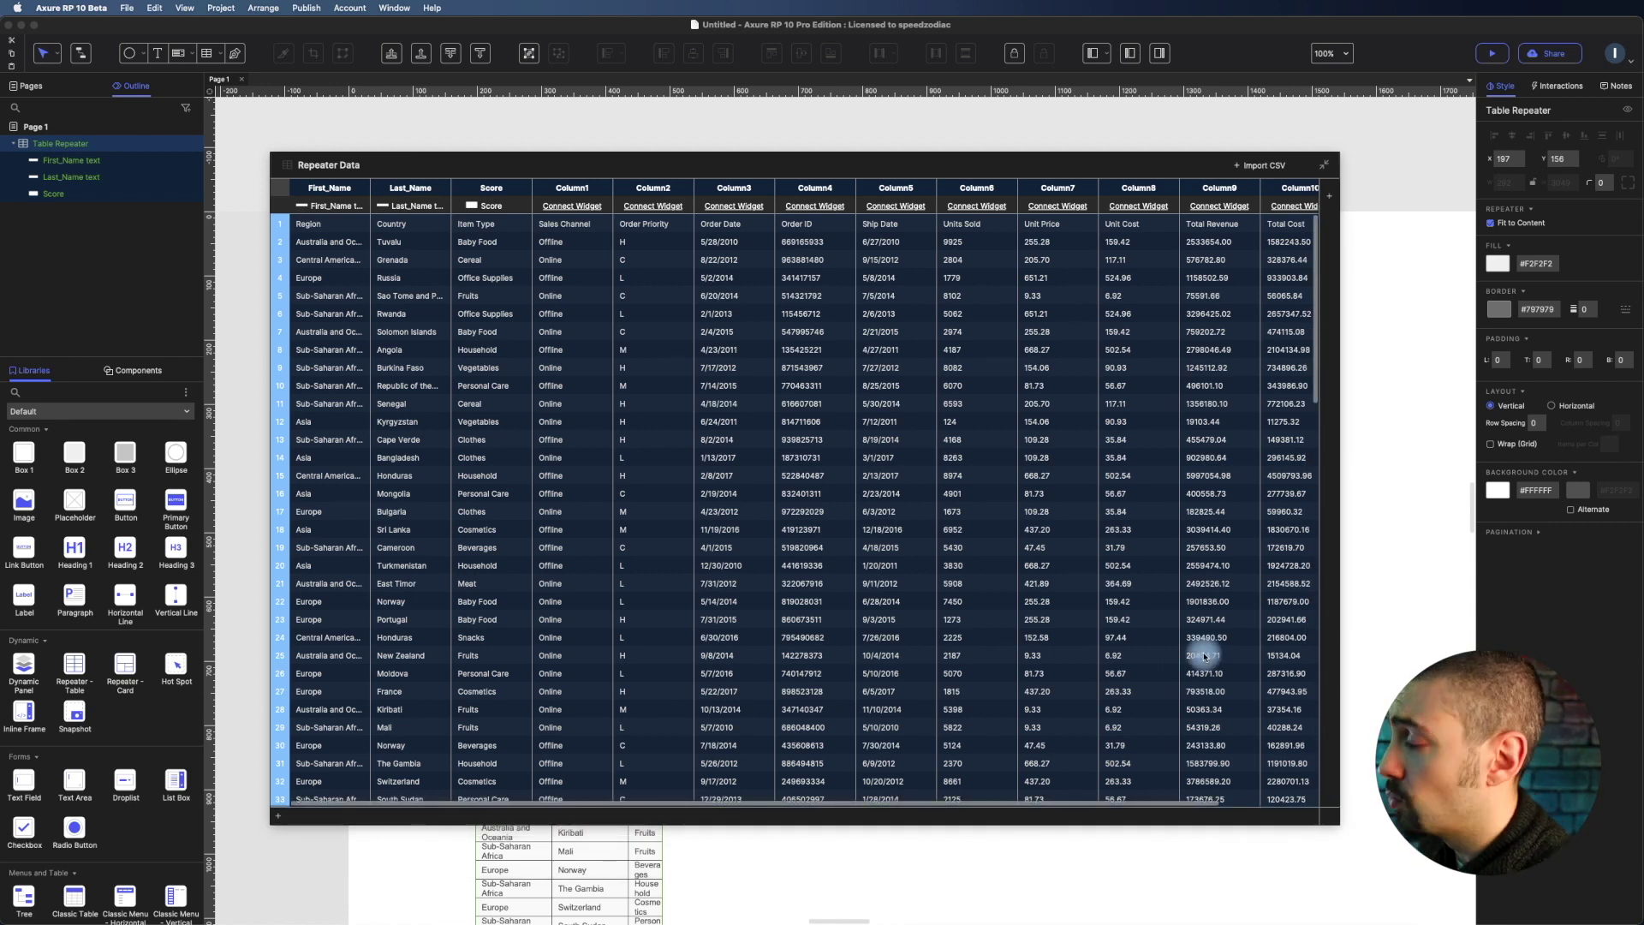
click(1427, 559)
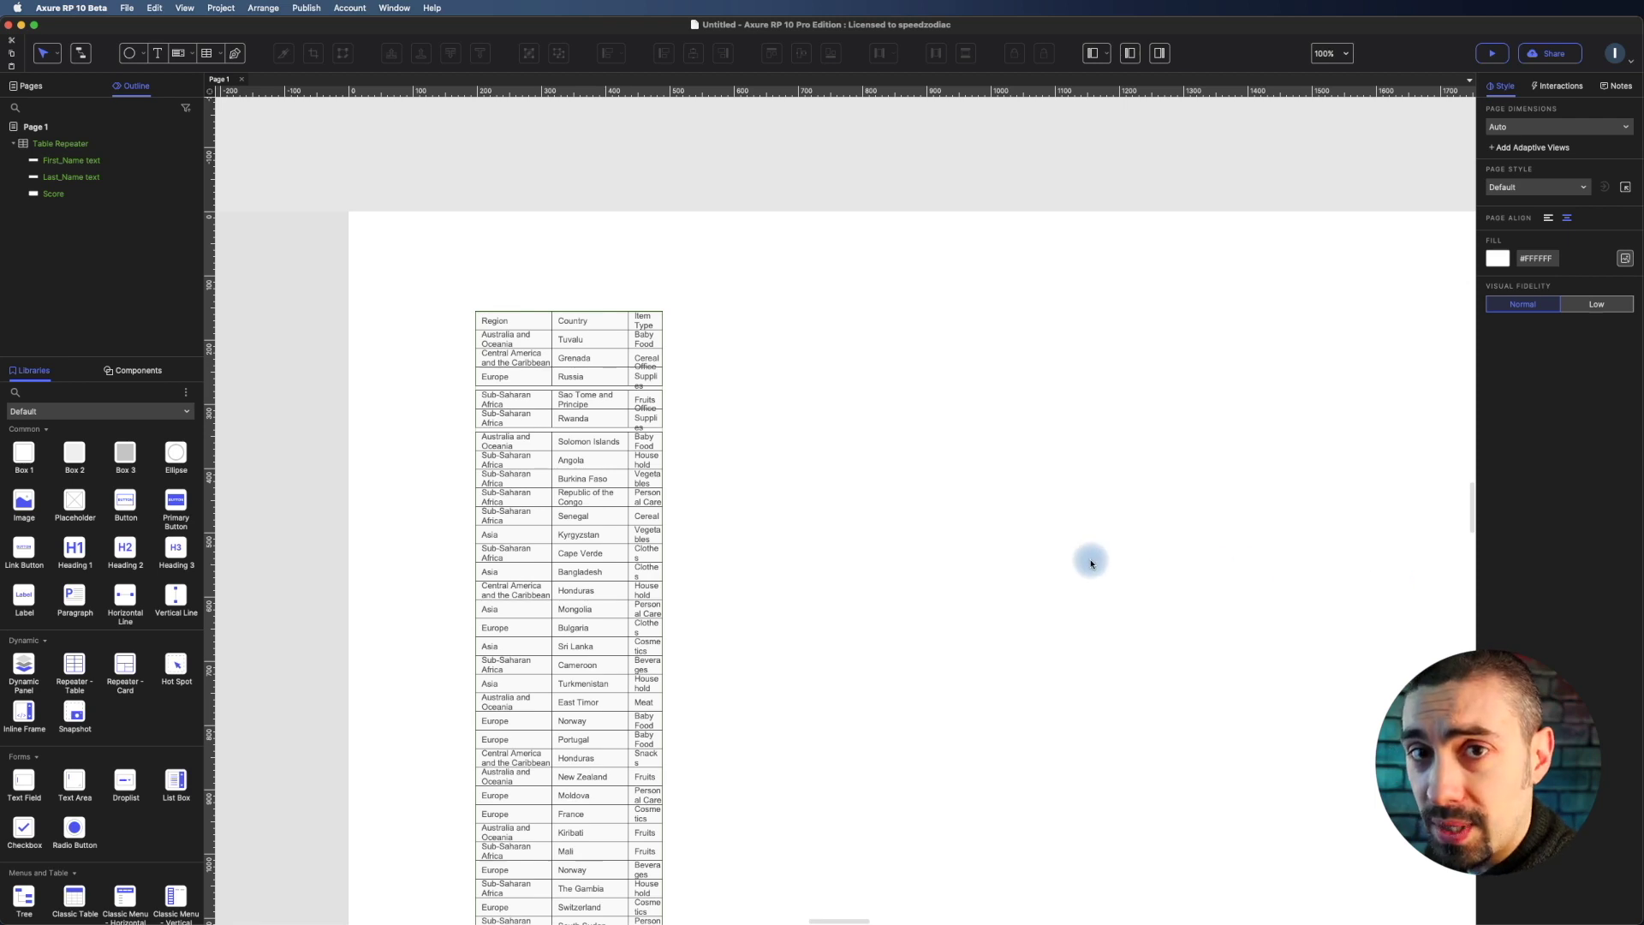
double_click(500, 358)
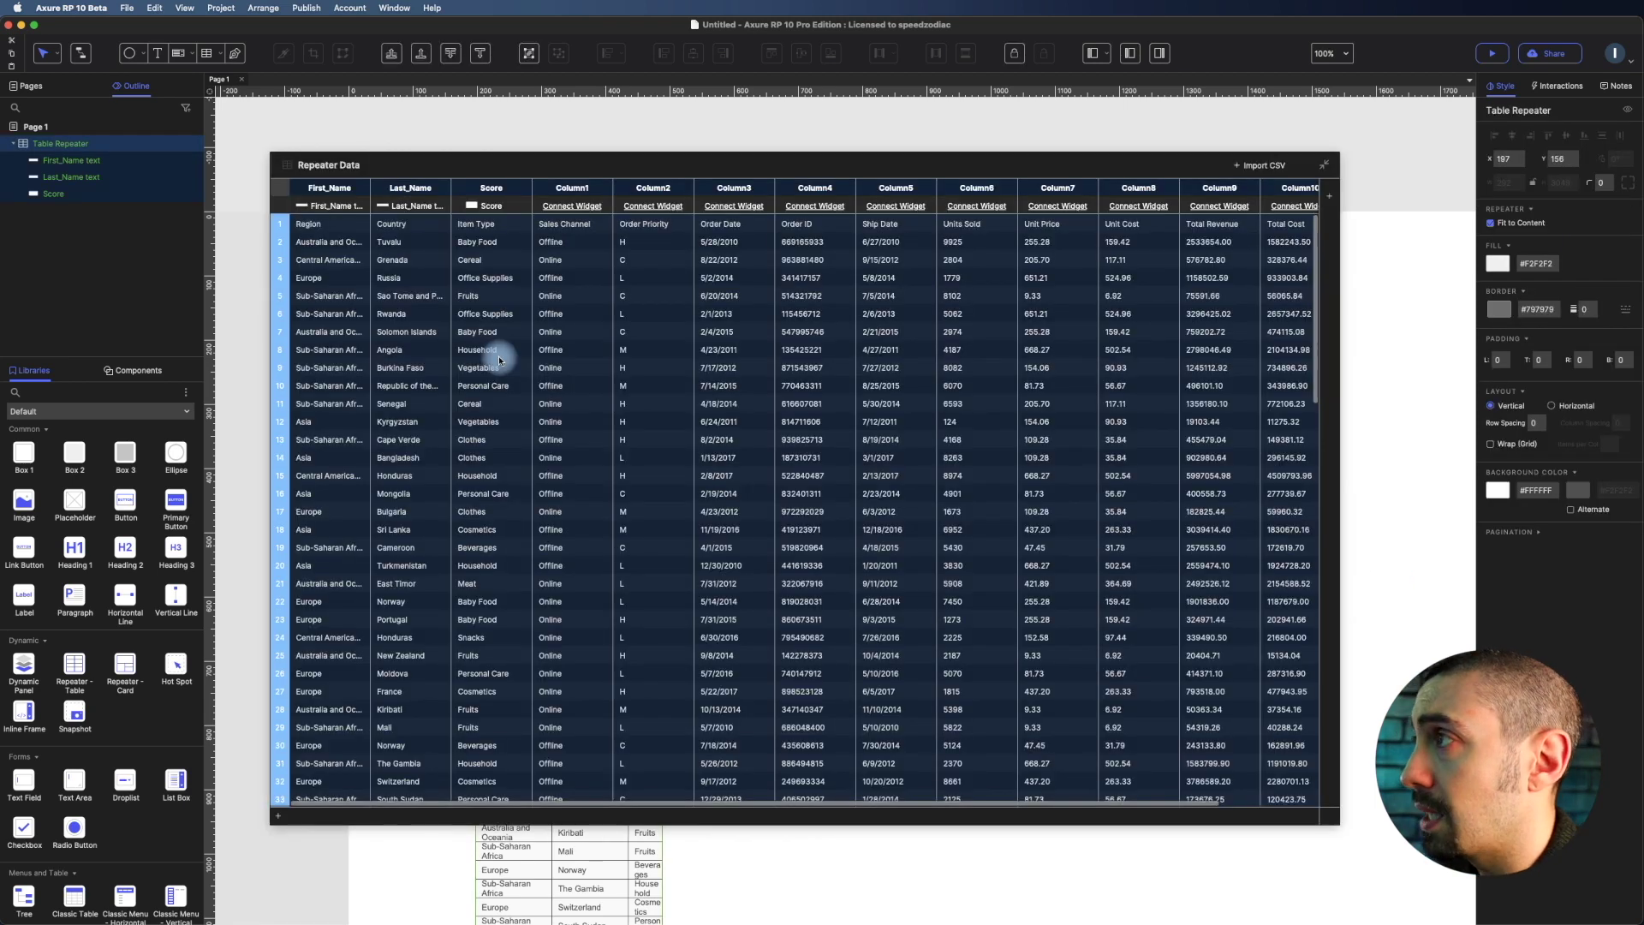
drag(532, 171, 675, 257)
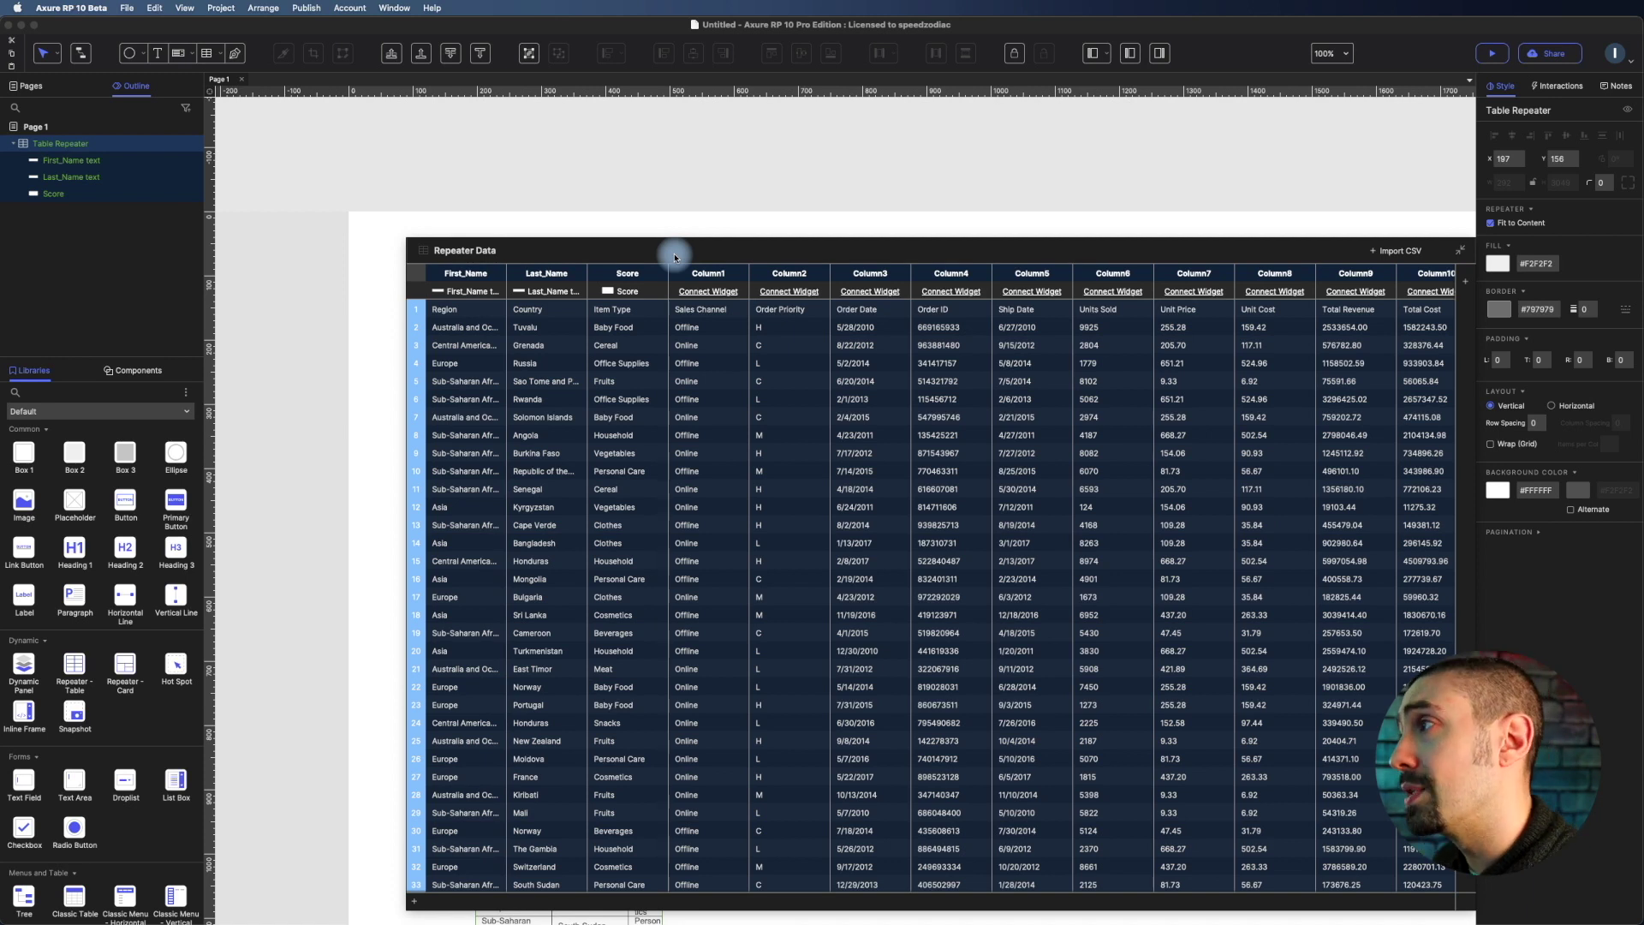
- Reposition and shrink the Repeater Data grid, then reselect the table repeater
drag(675, 256, 608, 221)
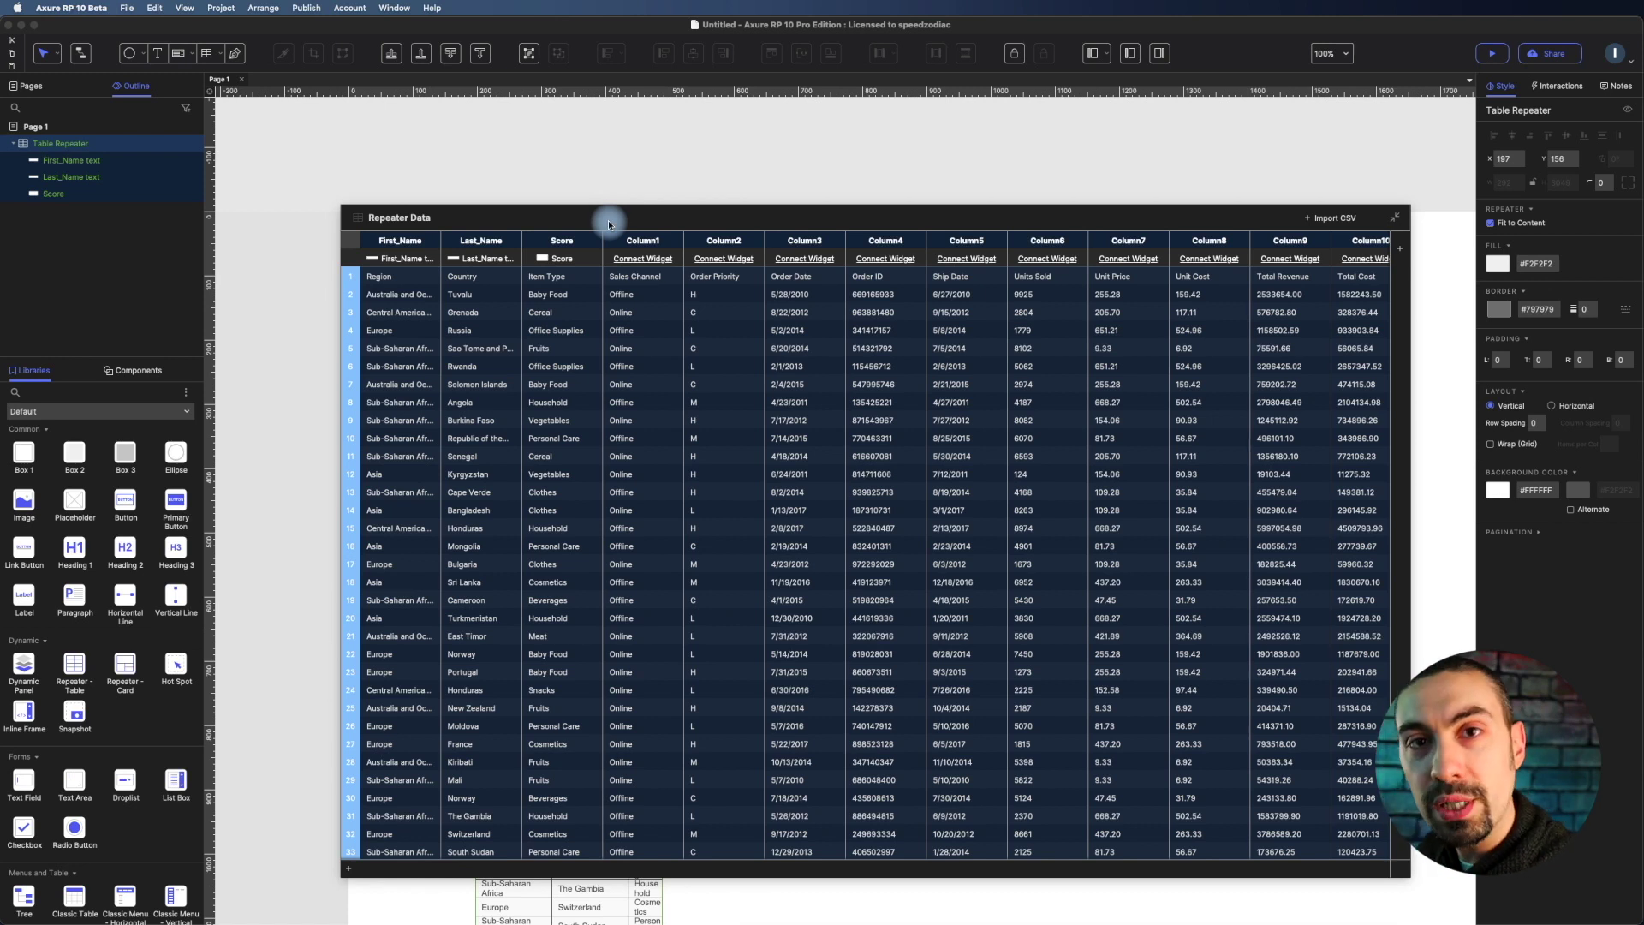
drag(608, 220, 996, 244)
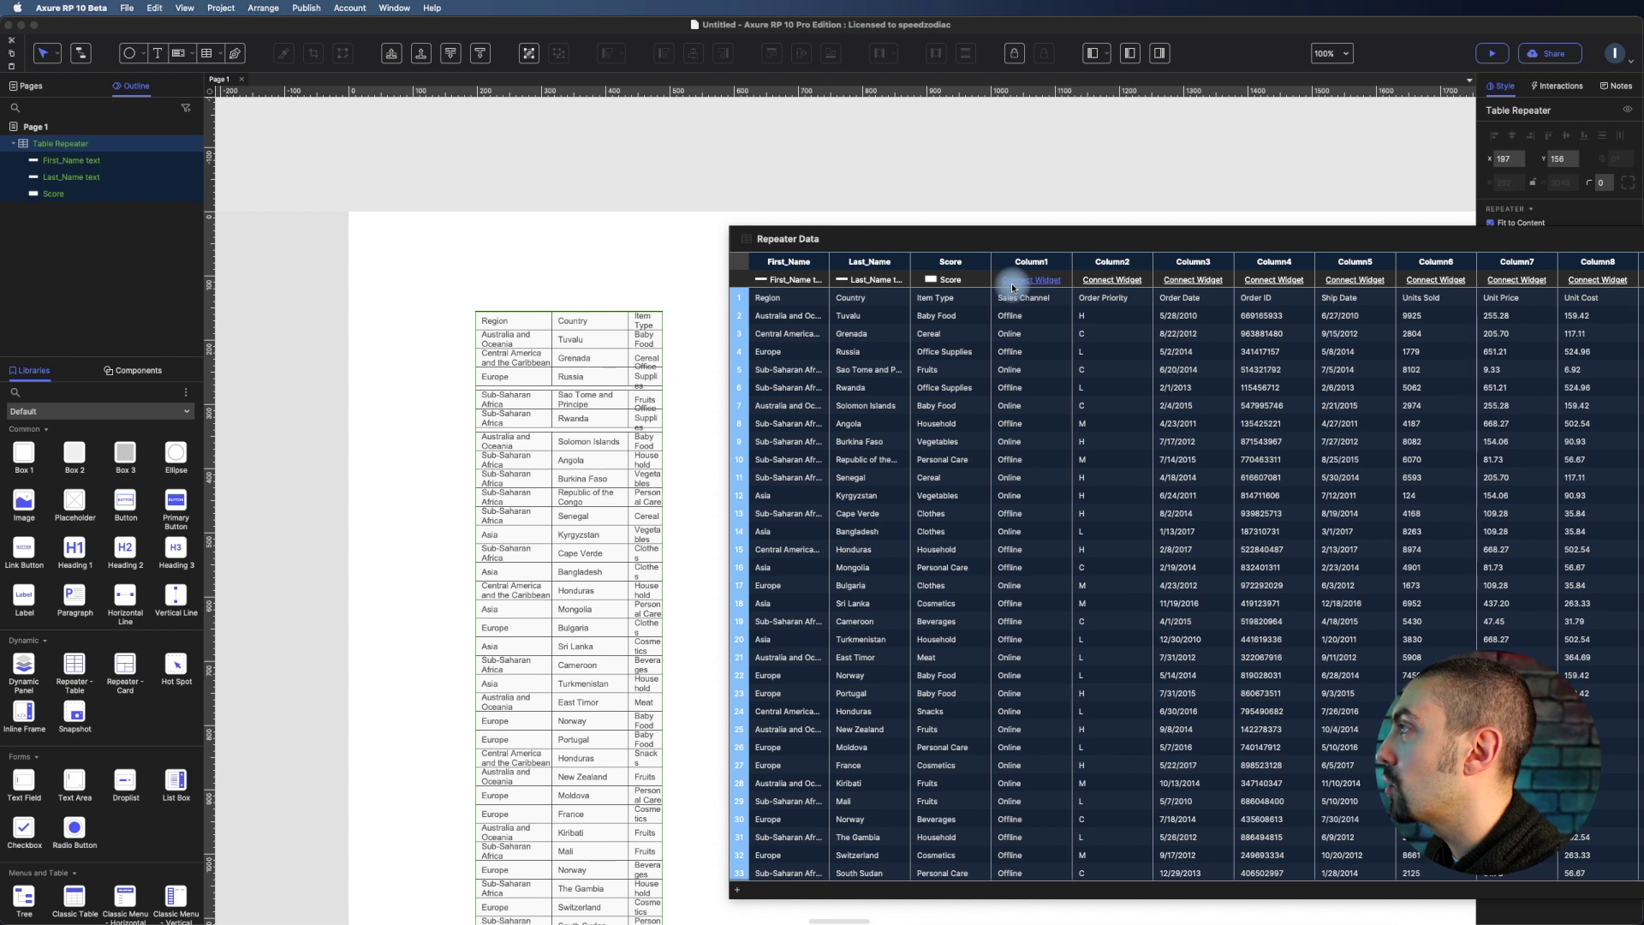
drag(1024, 240, 873, 156)
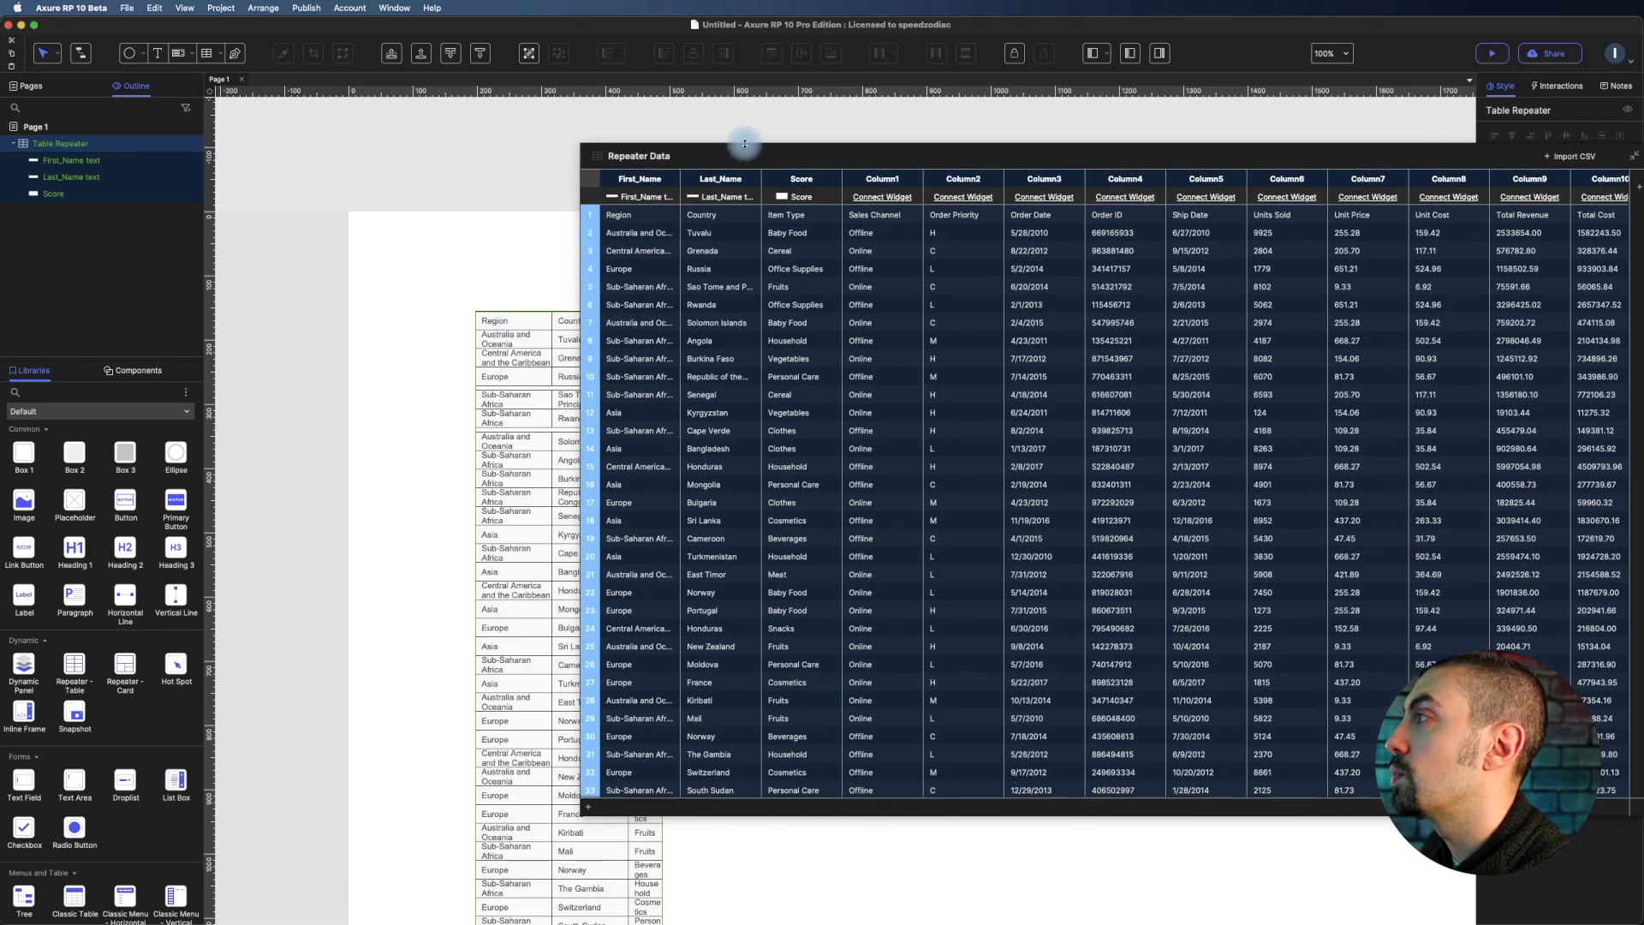
drag(744, 139, 542, 361)
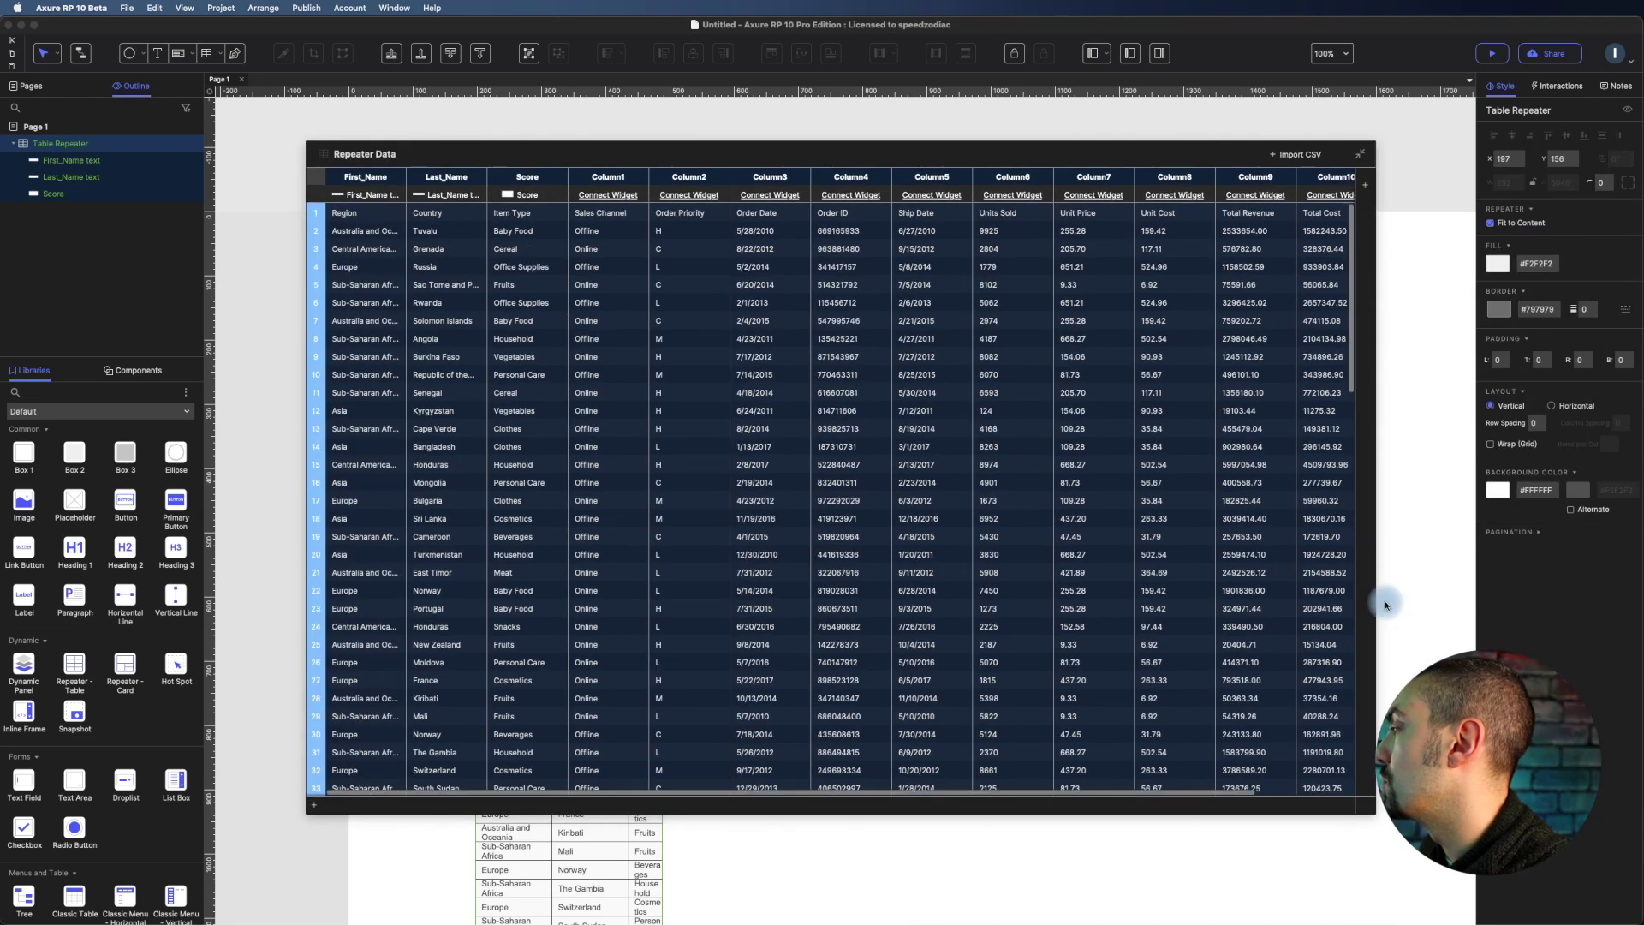
drag(1376, 807, 949, 416)
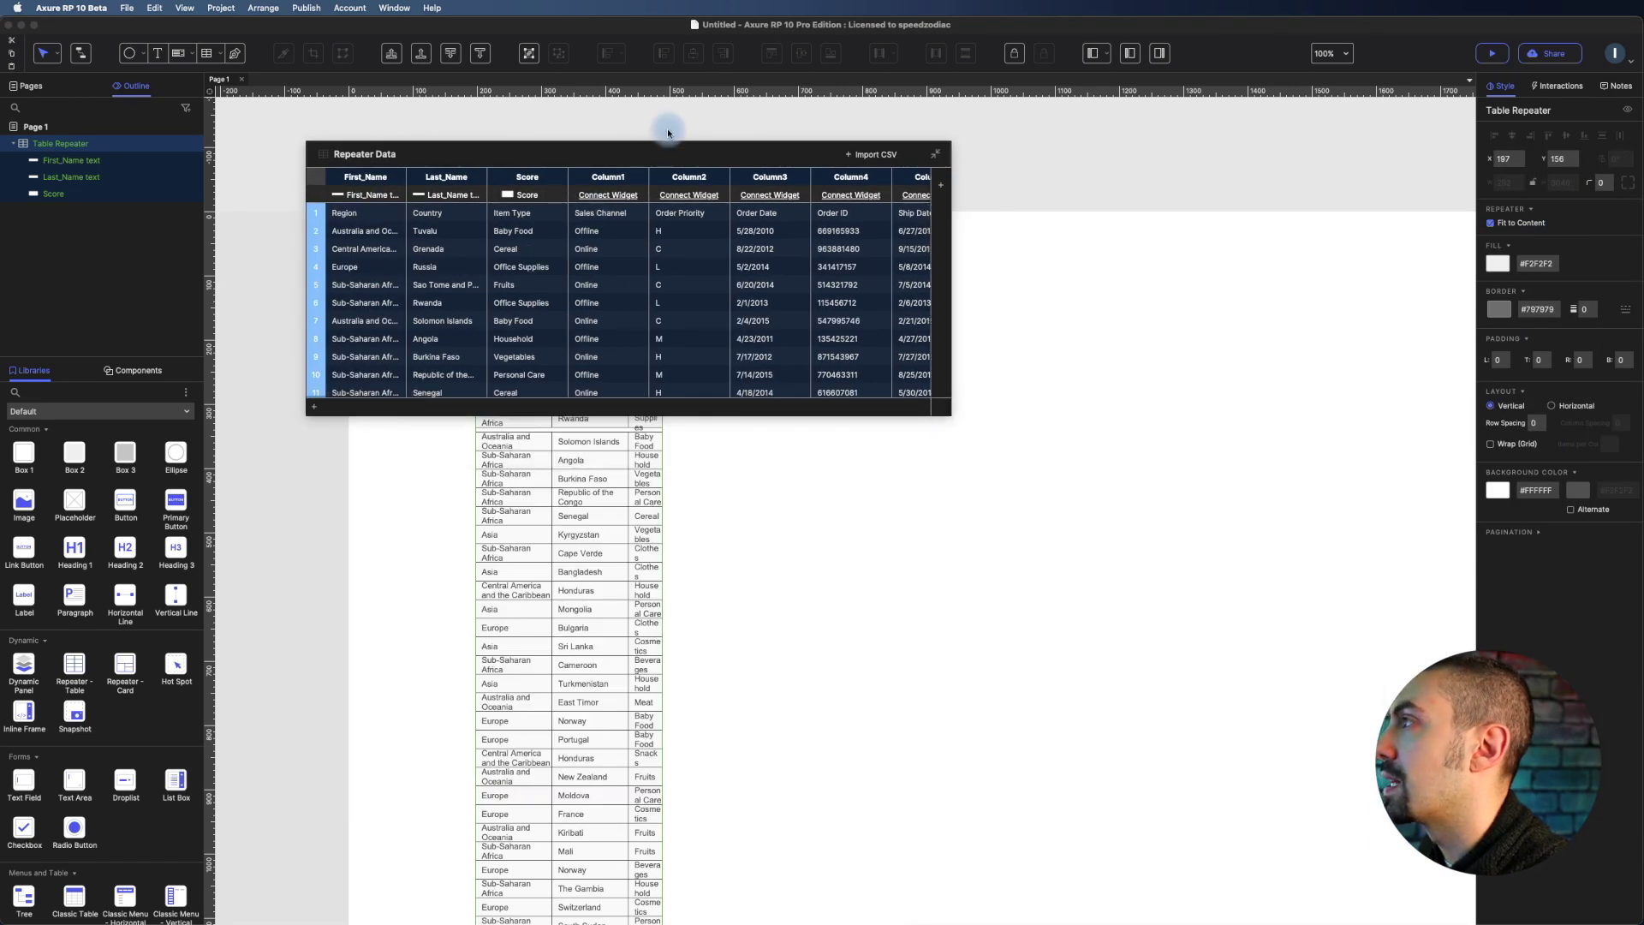
drag(662, 154, 1141, 597)
click(696, 454)
click(525, 341)
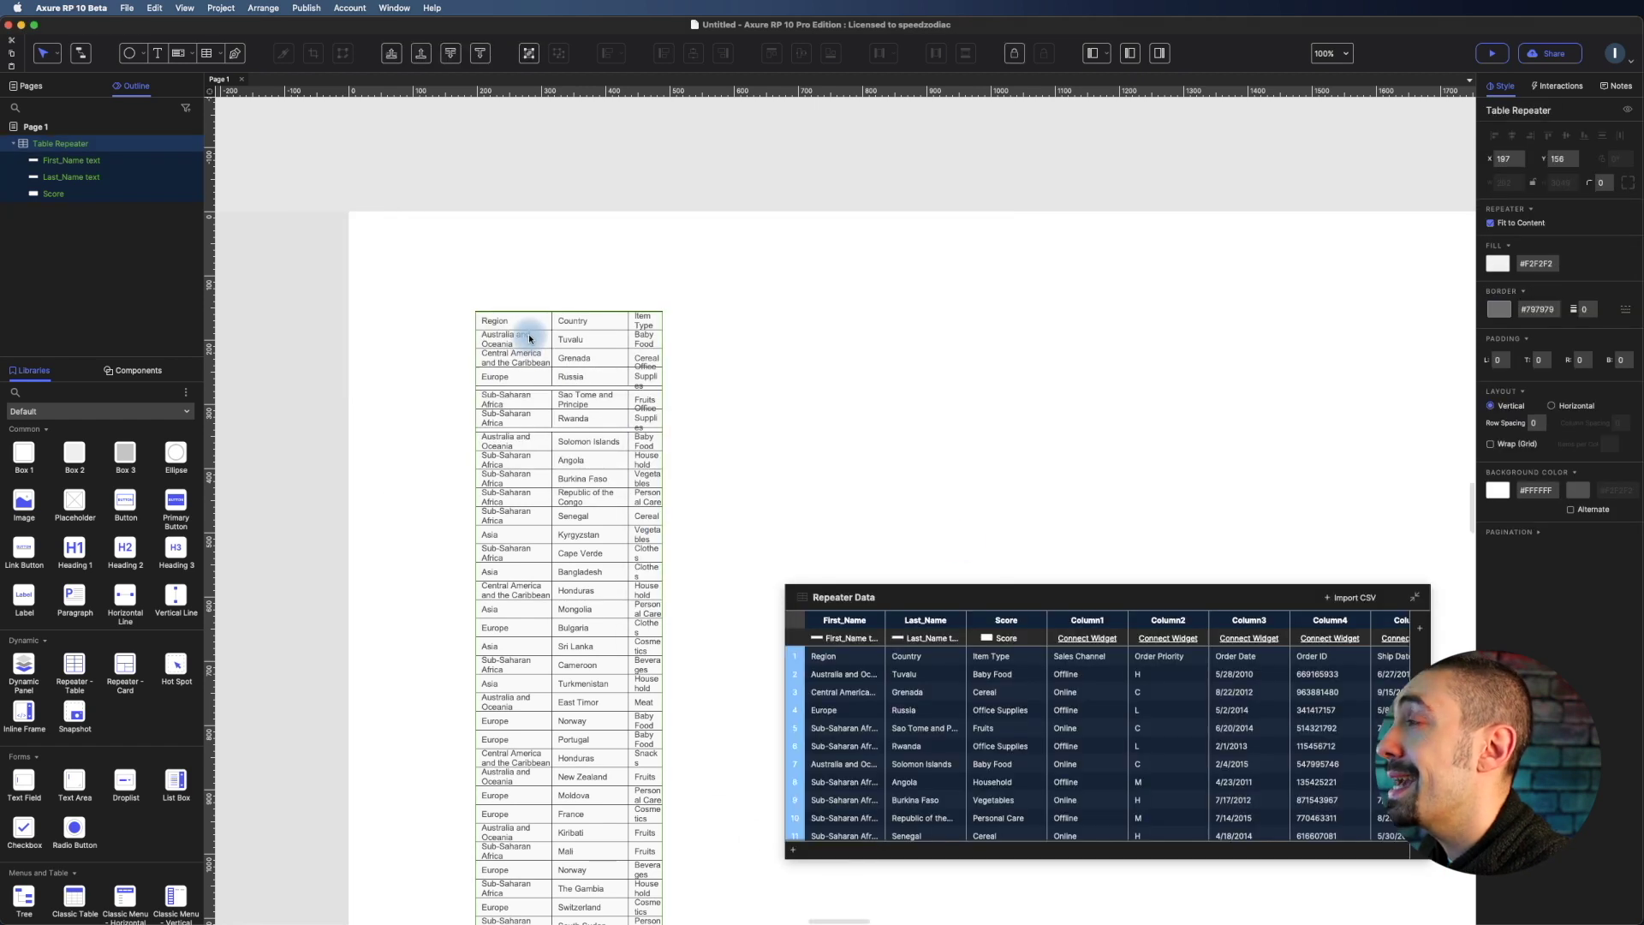
- Move the repeater to the page's top-left and widen the First_Name, Last_Name and Score cells
drag(525, 342, 462, 281)
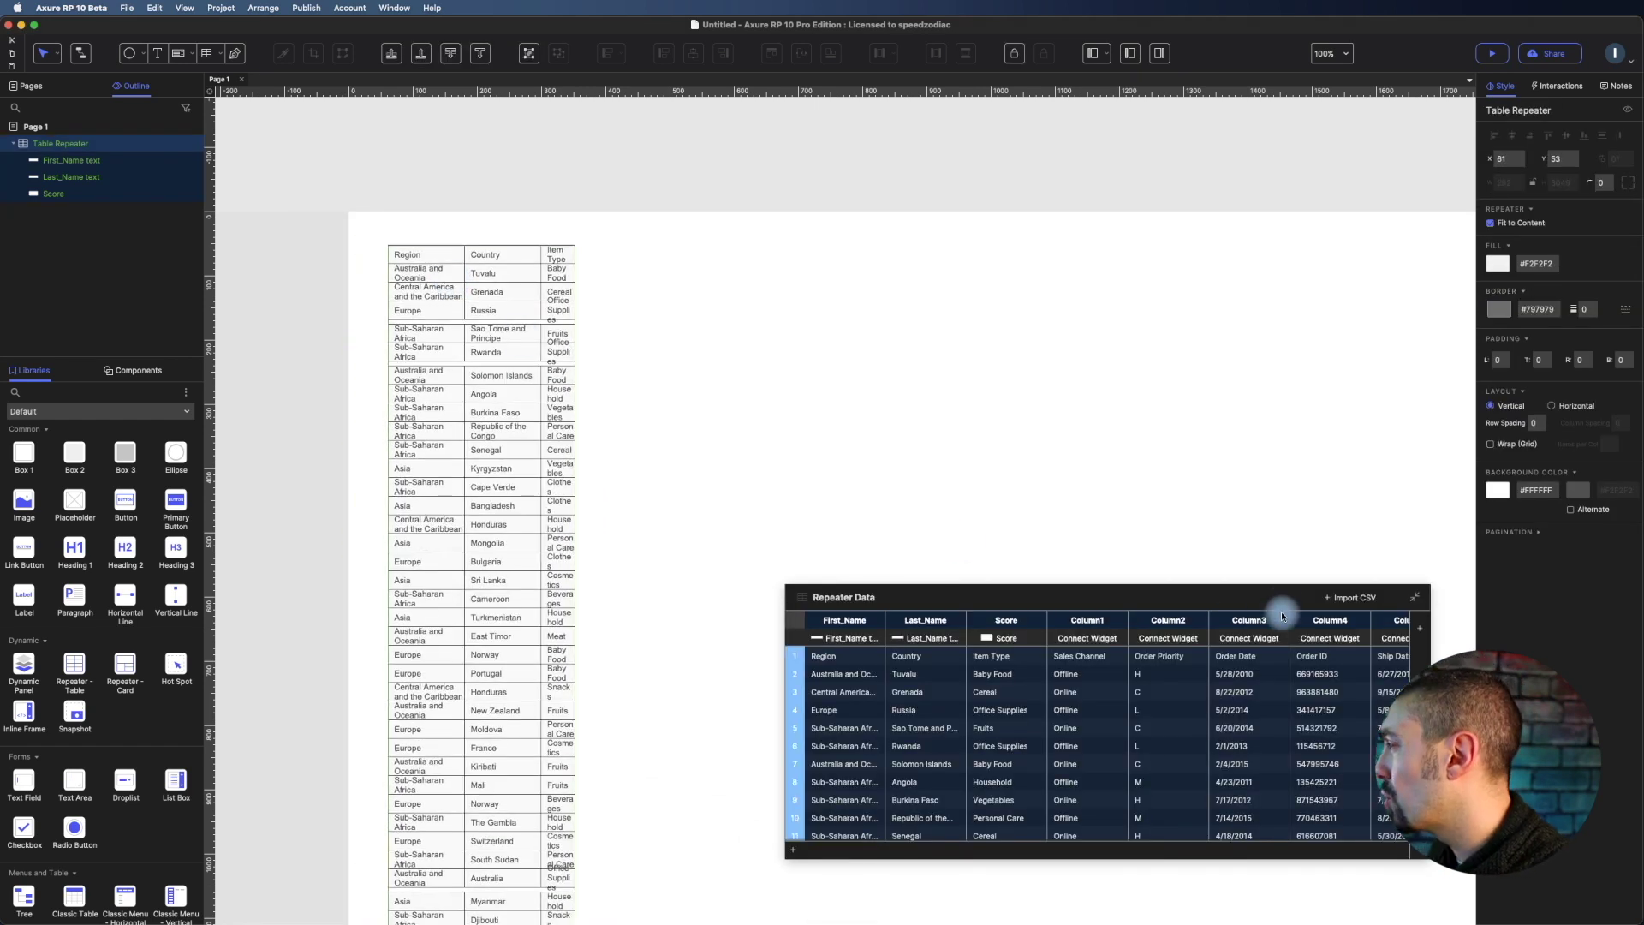
double_click(506, 254)
click(556, 254)
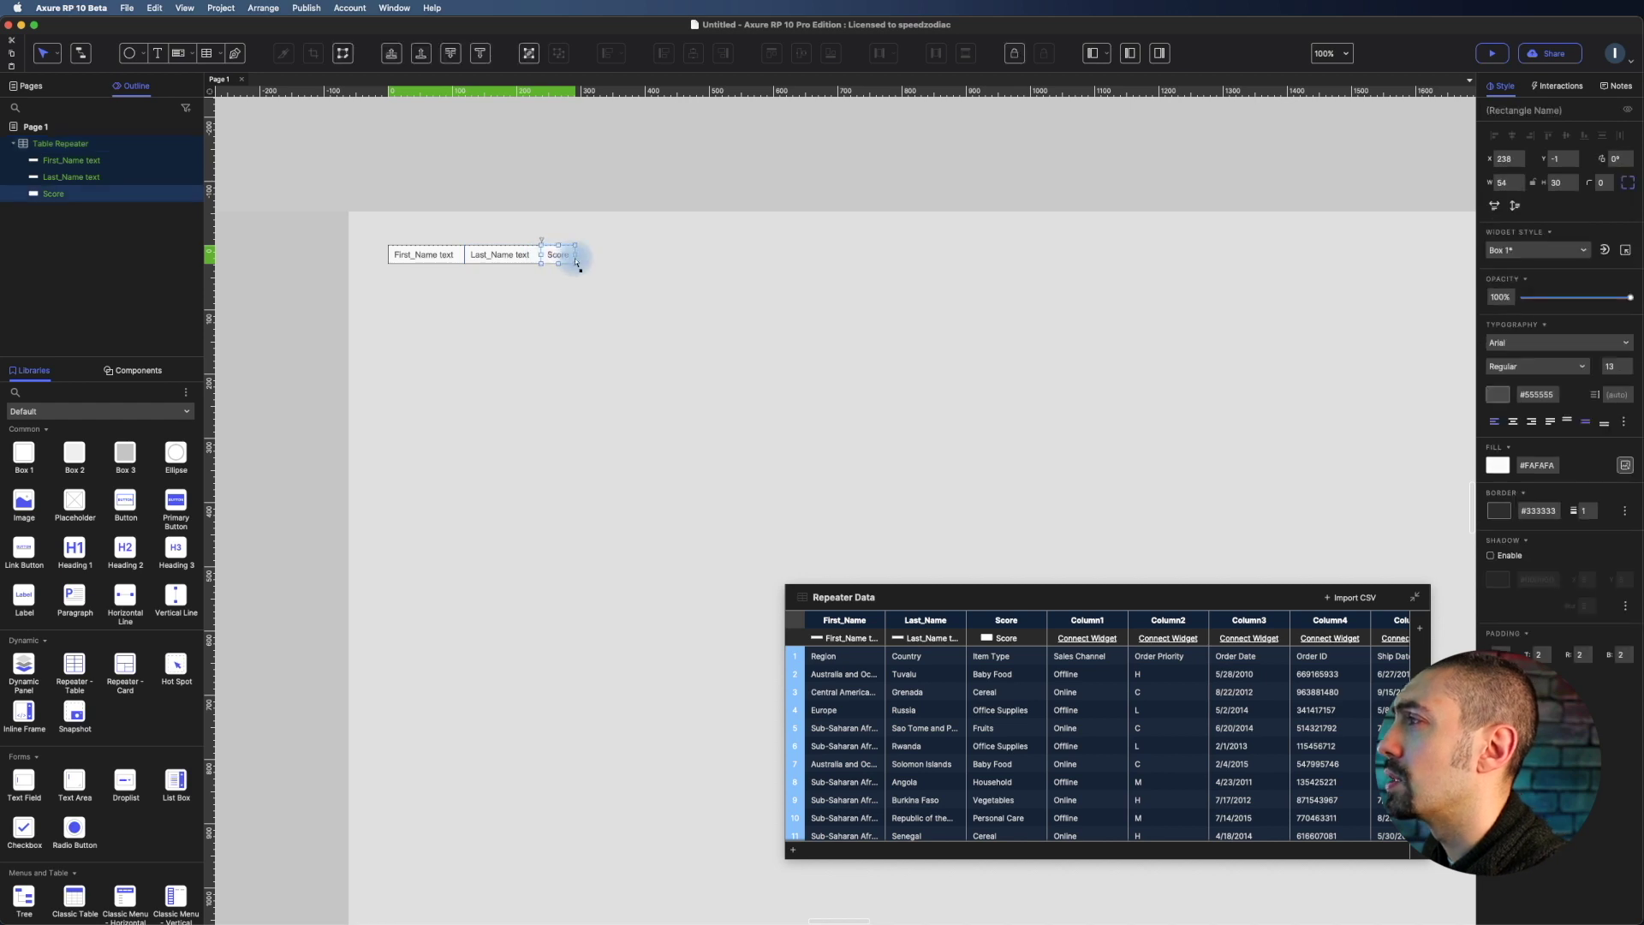
drag(573, 254, 629, 254)
click(517, 252)
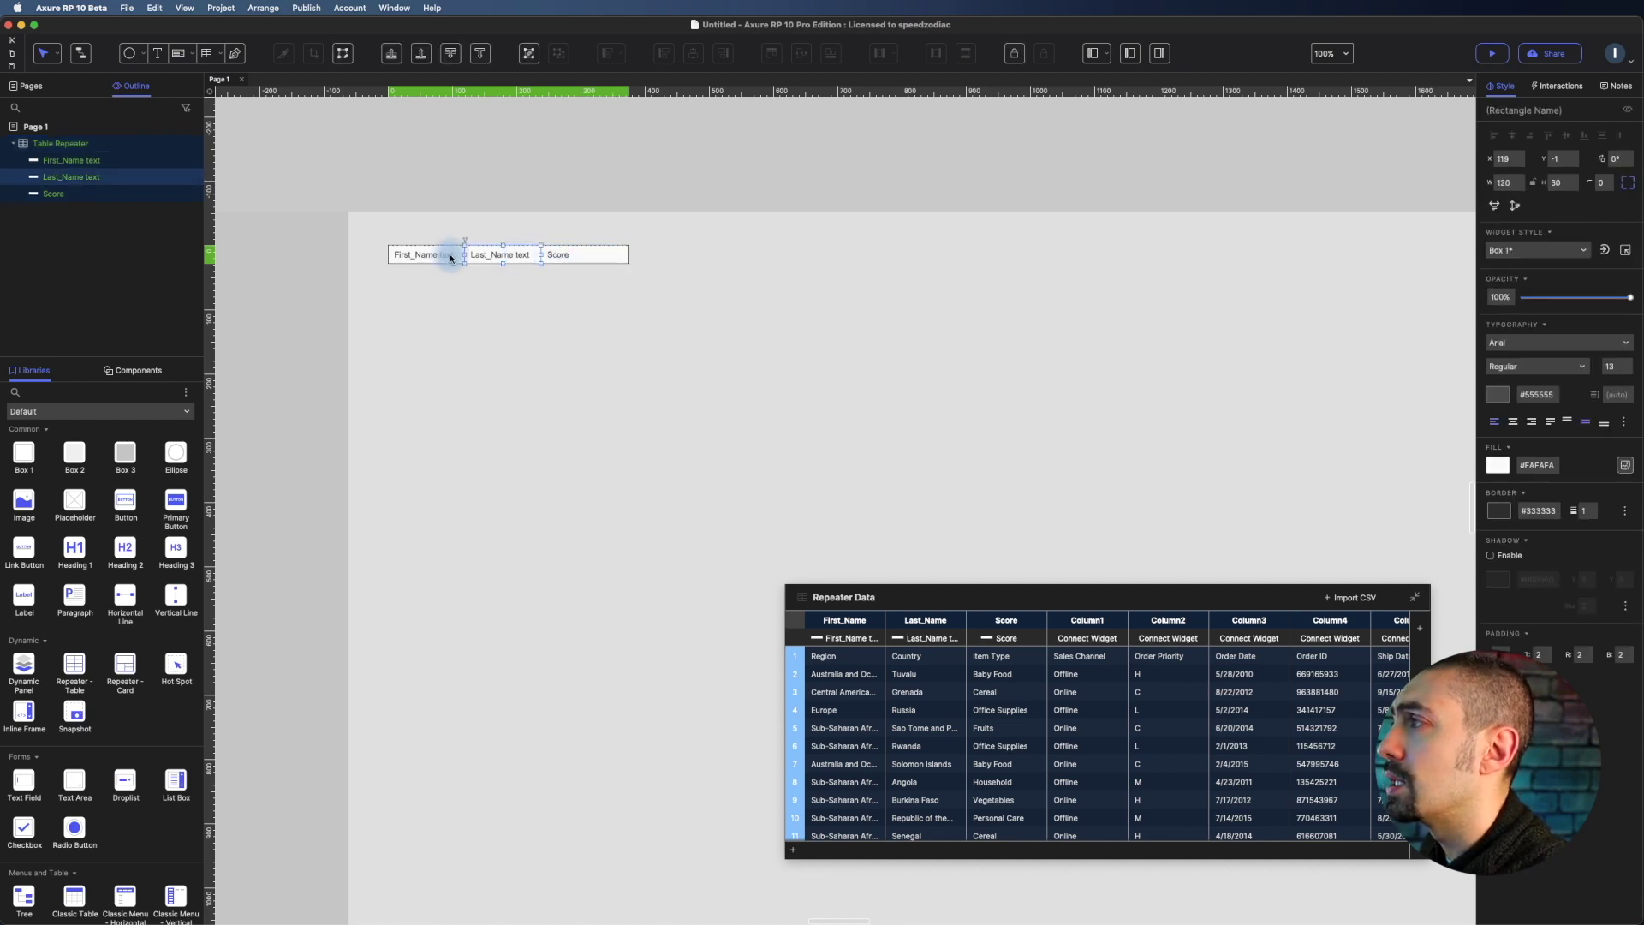
click(450, 253)
click(504, 265)
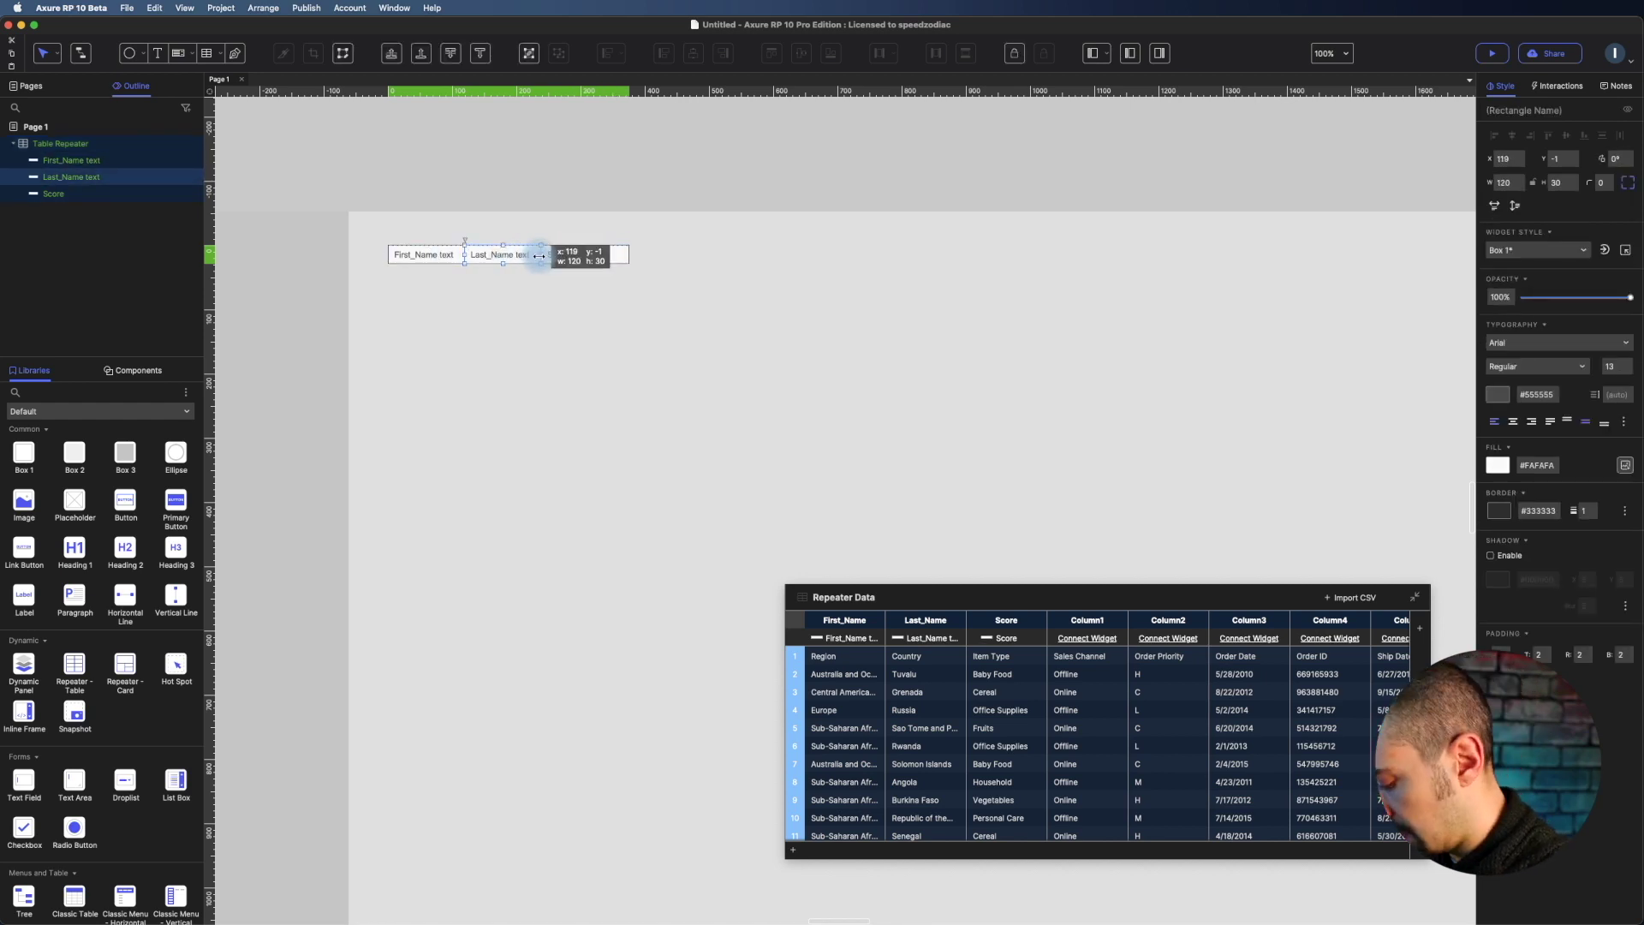
click(477, 247)
shift+click(512, 257)
shift+click(628, 263)
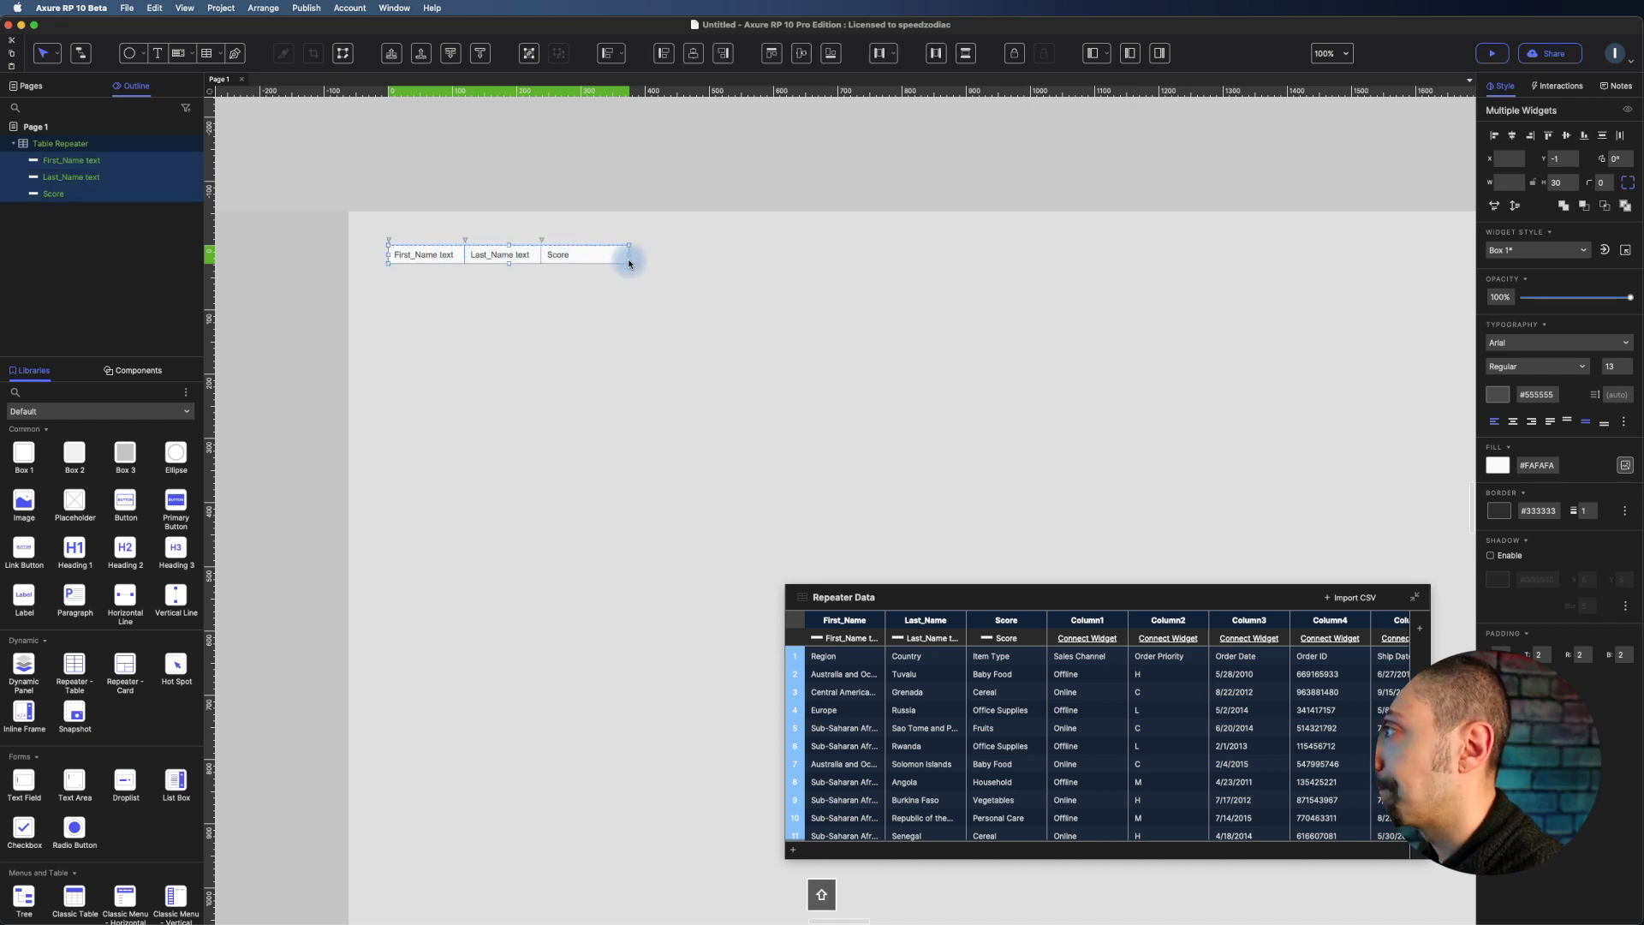
drag(627, 255, 724, 254)
click(676, 316)
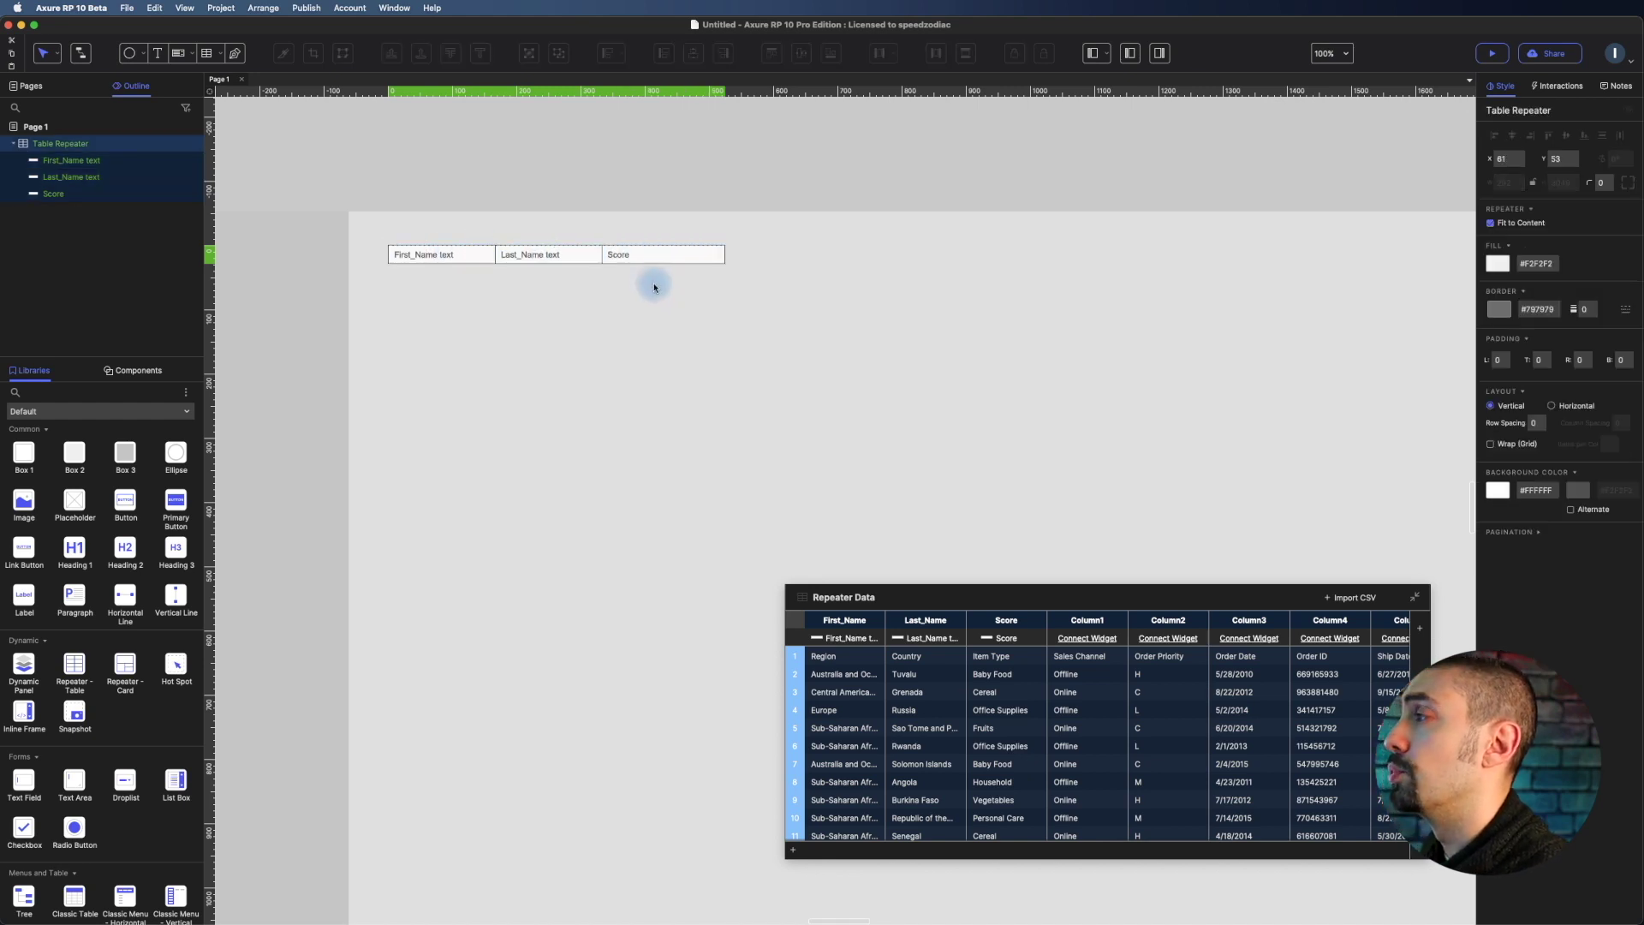
- Copy the three cells to make six, then duplicate those into twelve text cells
drag(762, 319, 851, 255)
drag(1138, 347, 360, 218)
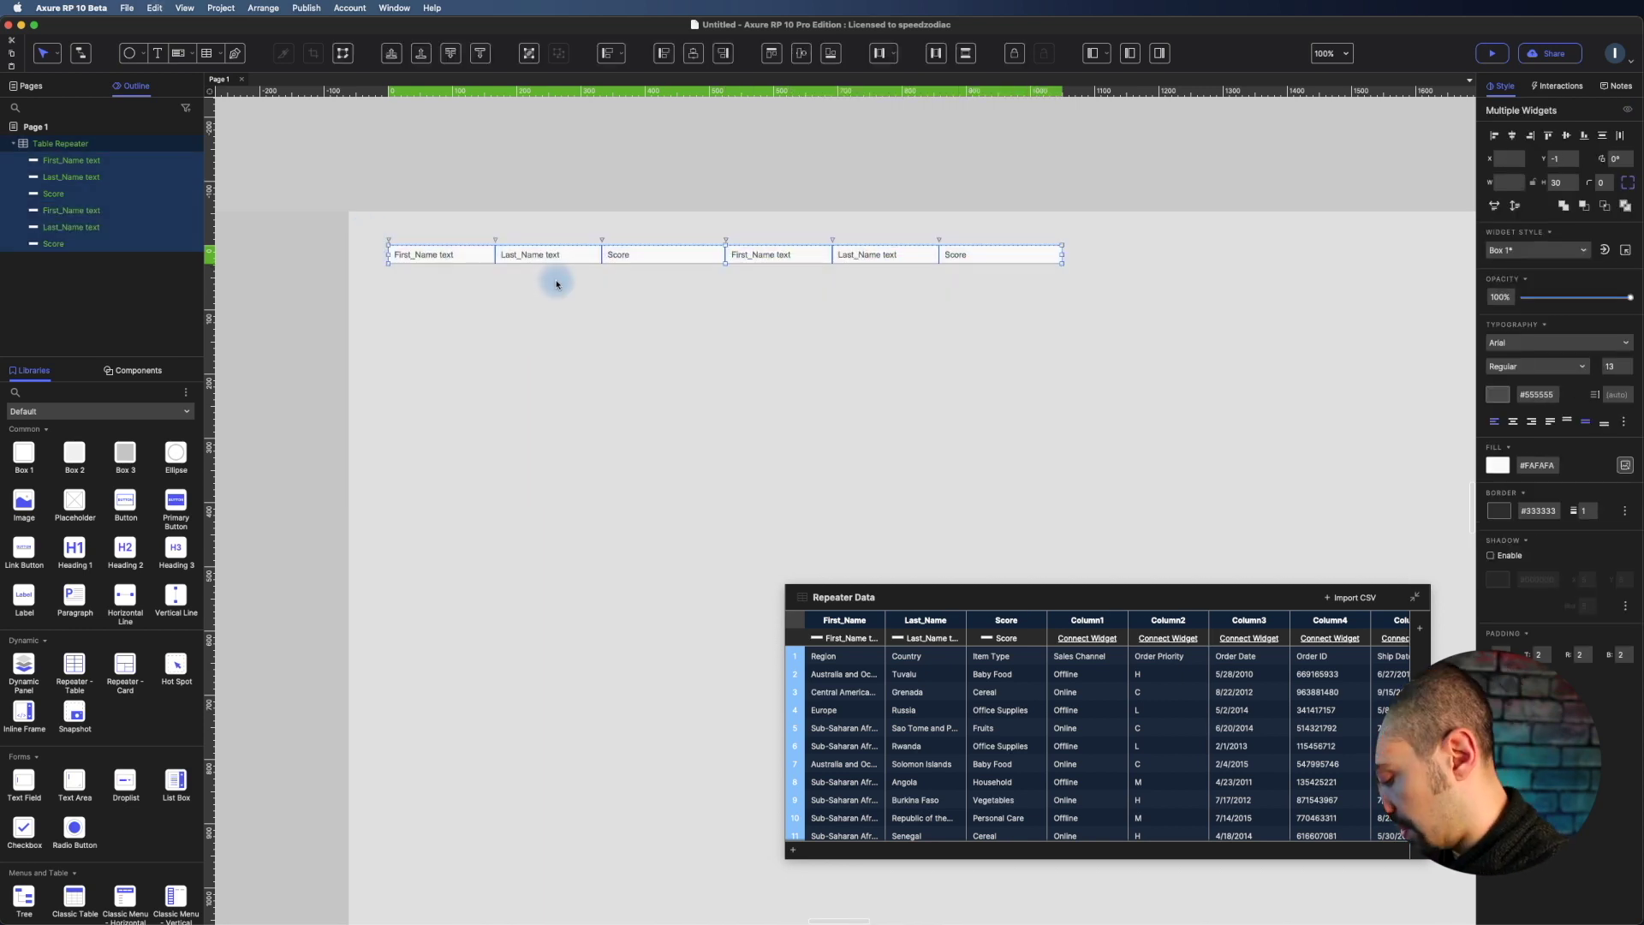
drag(573, 263, 1191, 269)
key(super+z)
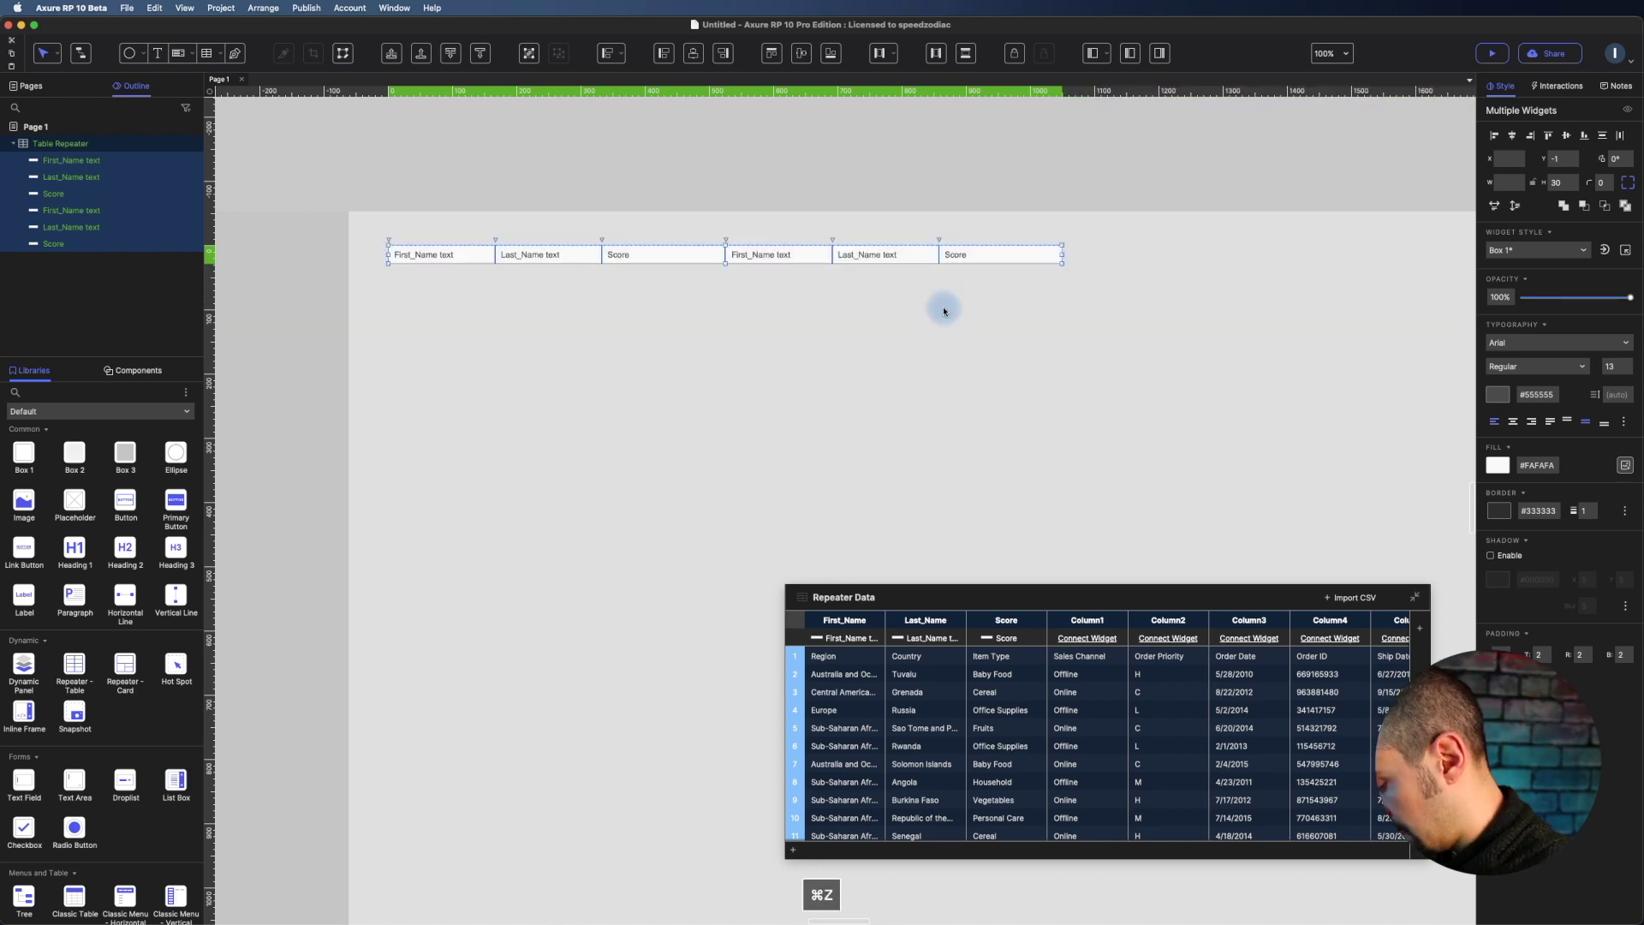
key(super+d)
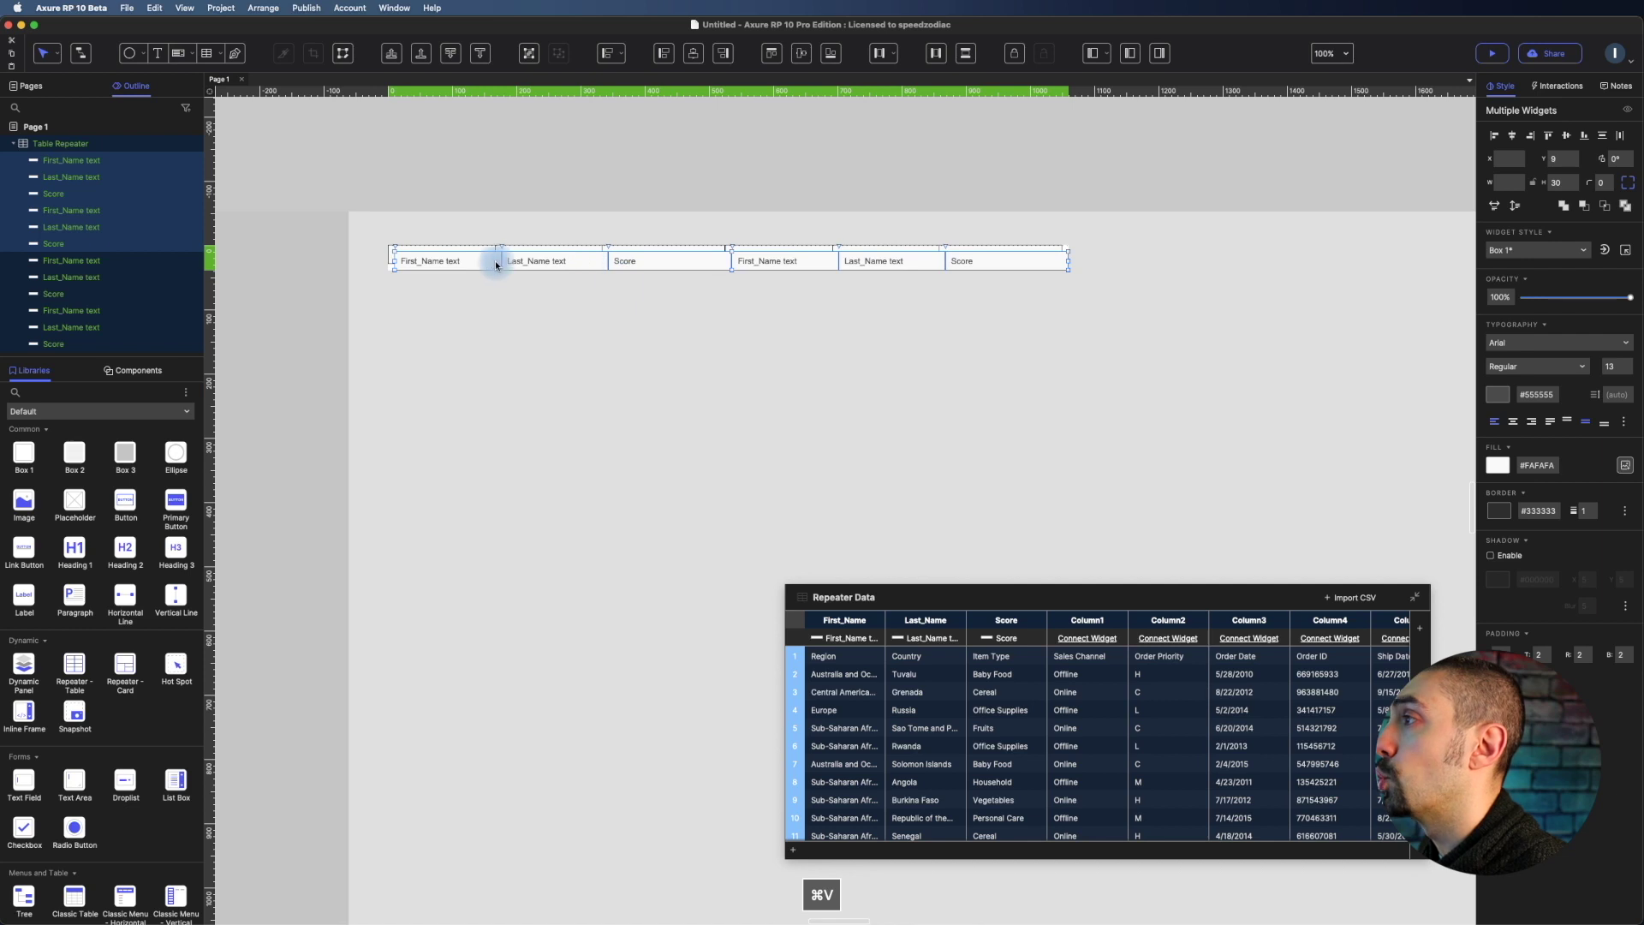
drag(499, 260, 935, 356)
- Add a copy of the last Last_Name and Score pair at the row's end, making 14 cells
key(space)
drag(1284, 350, 1046, 243)
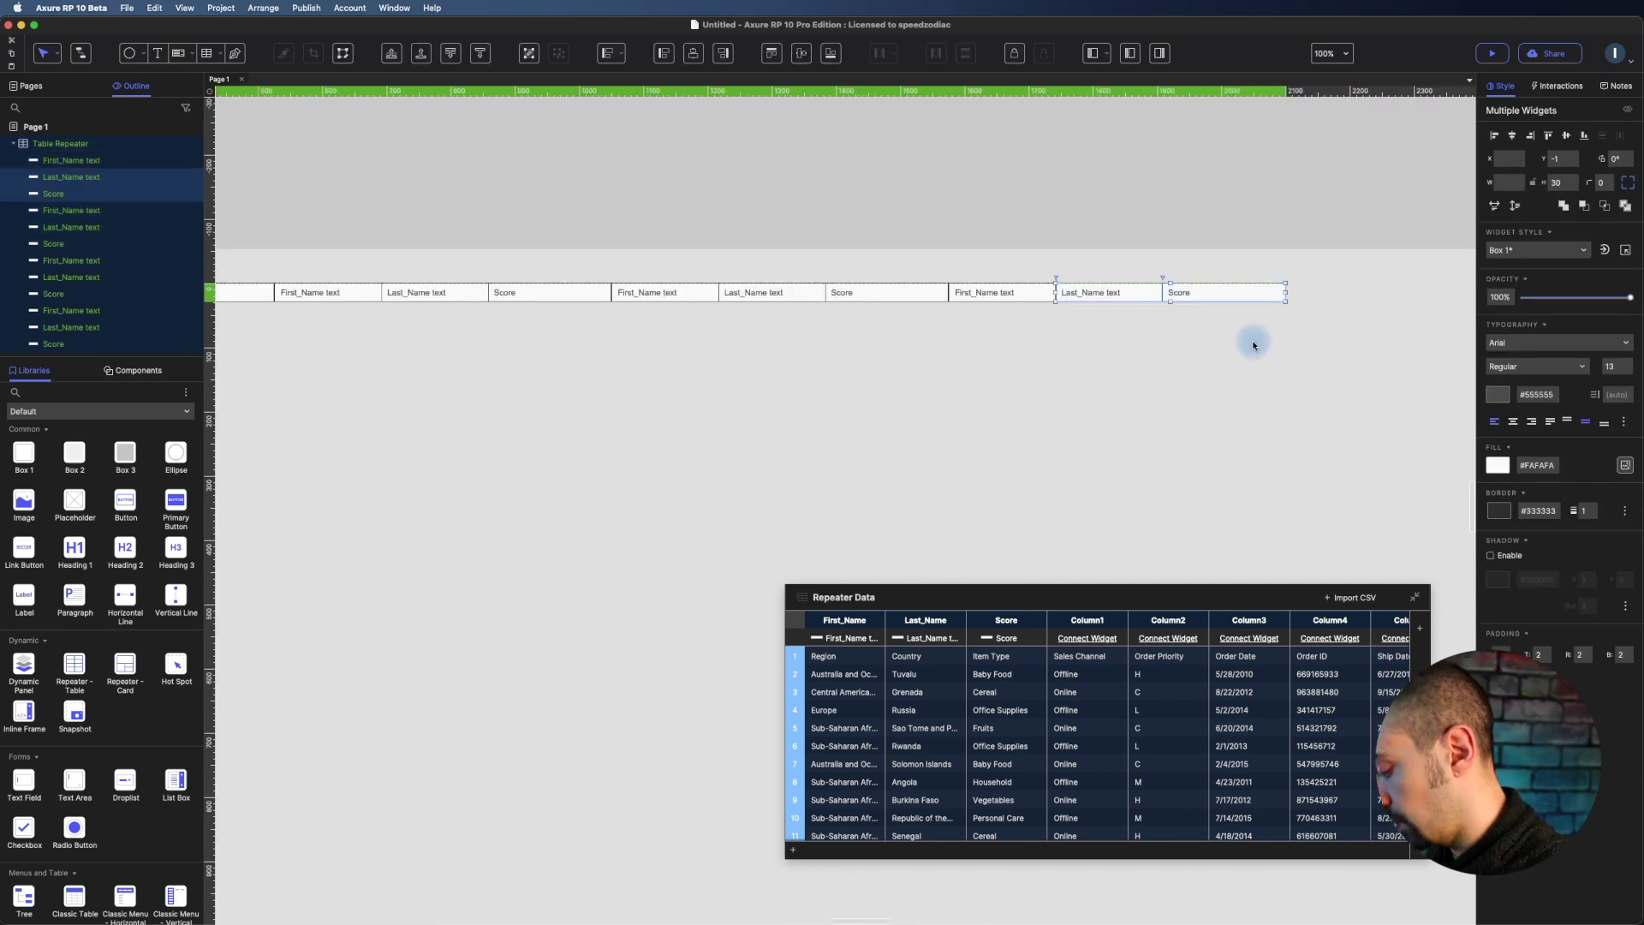
key(super+c)
key(super+v)
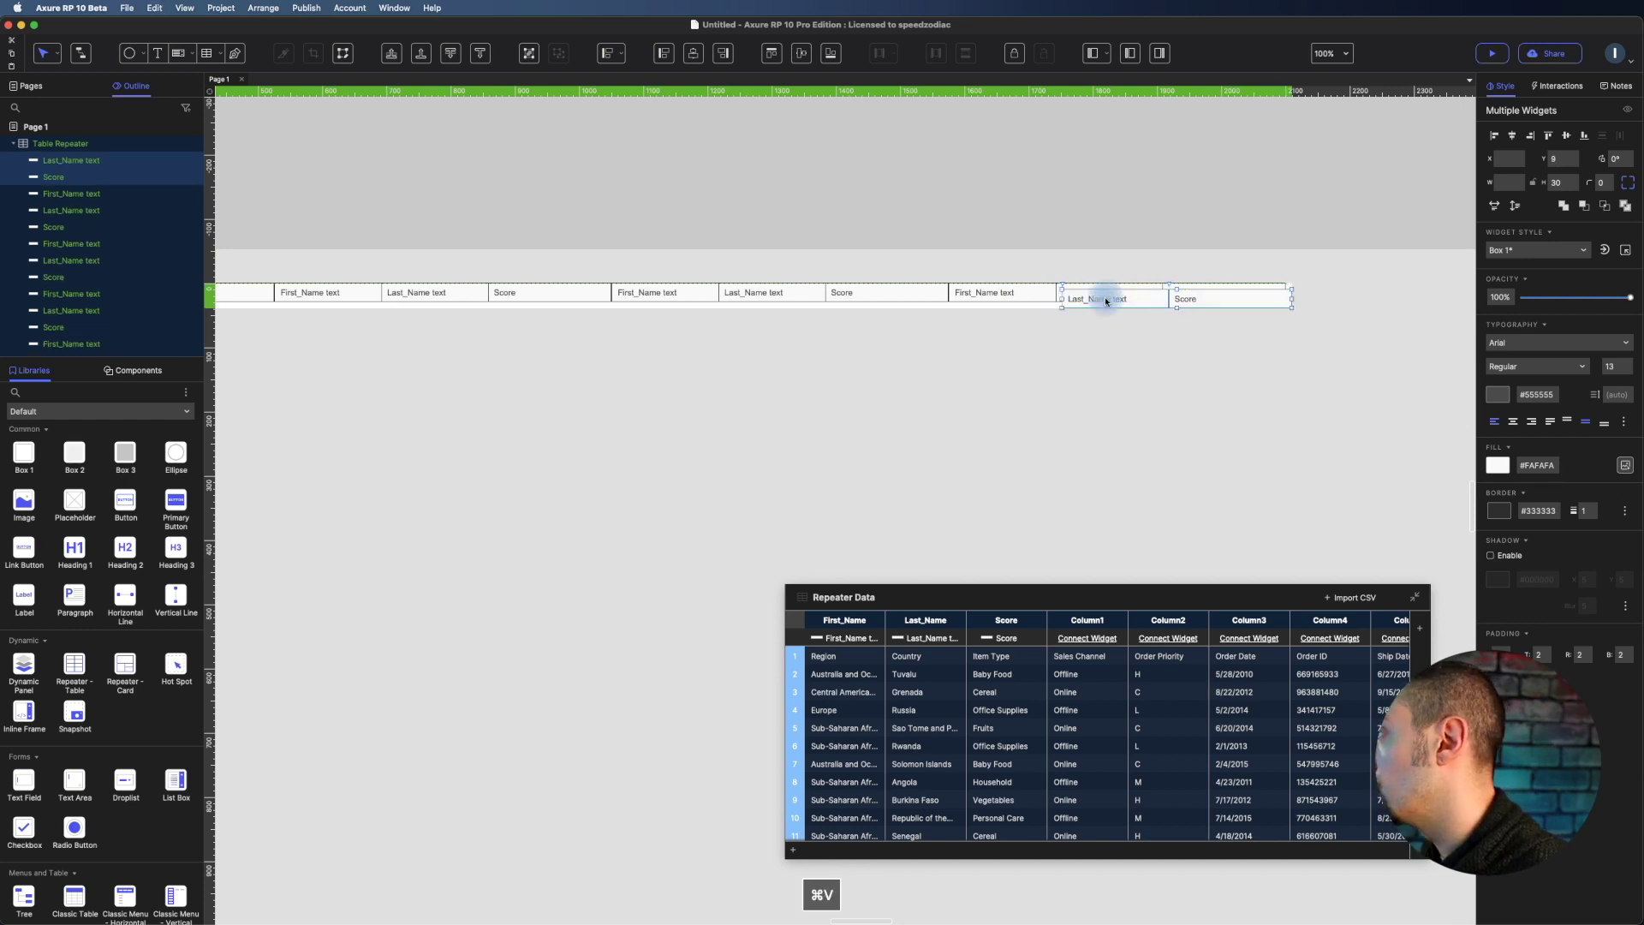
drag(1101, 293, 1325, 298)
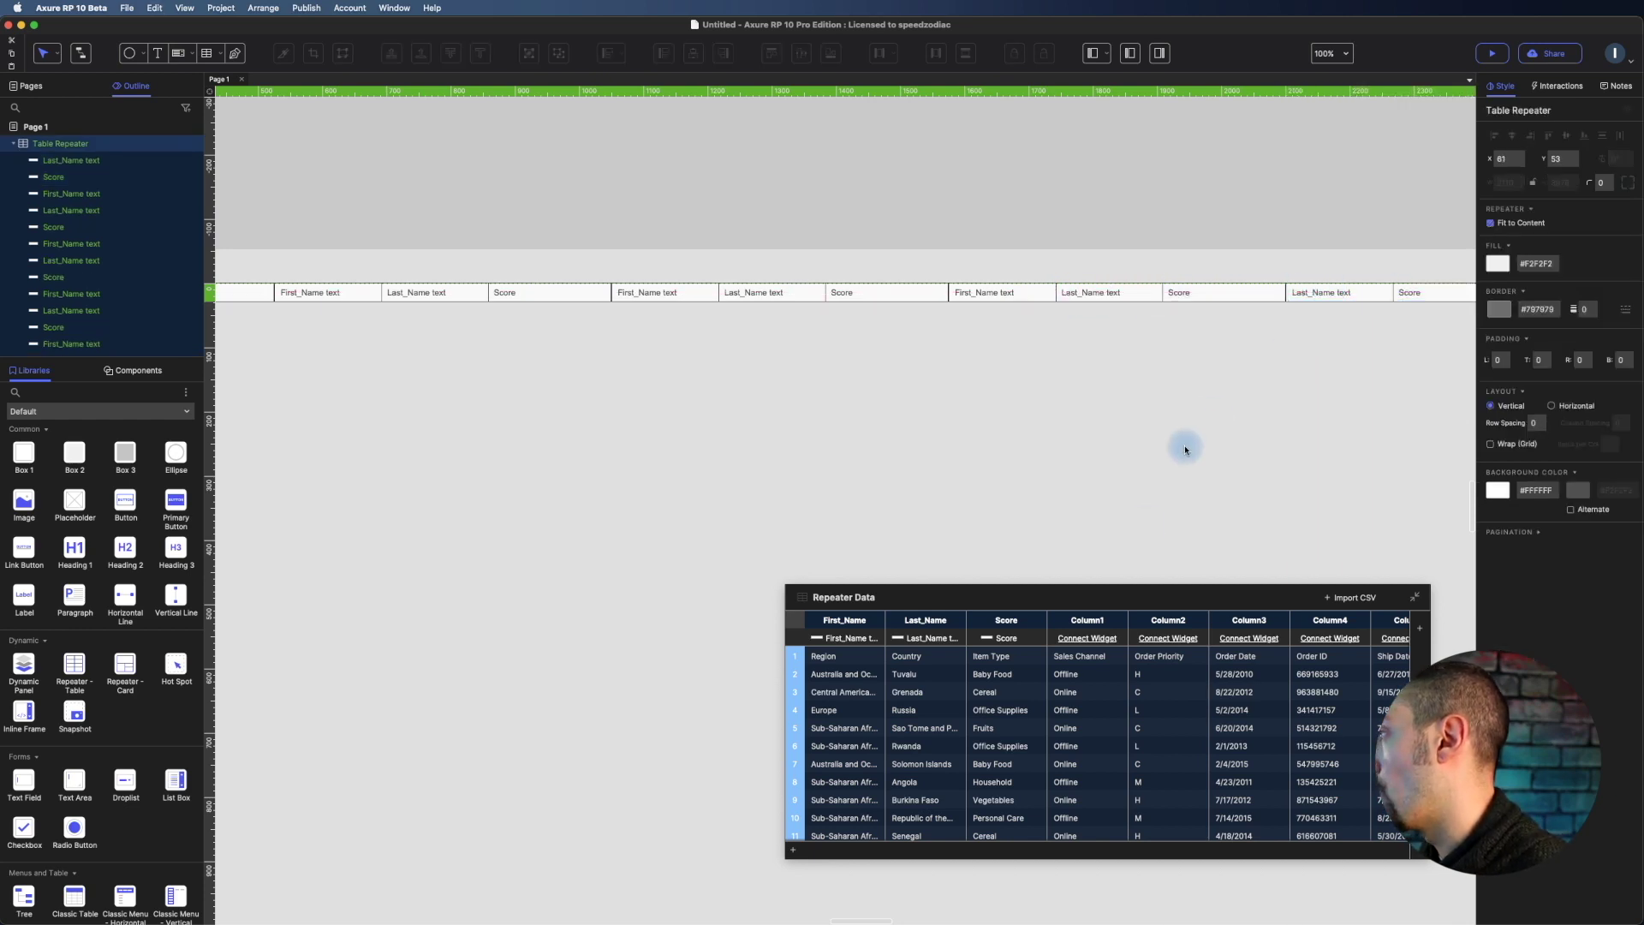
click(502, 231)
key(space)
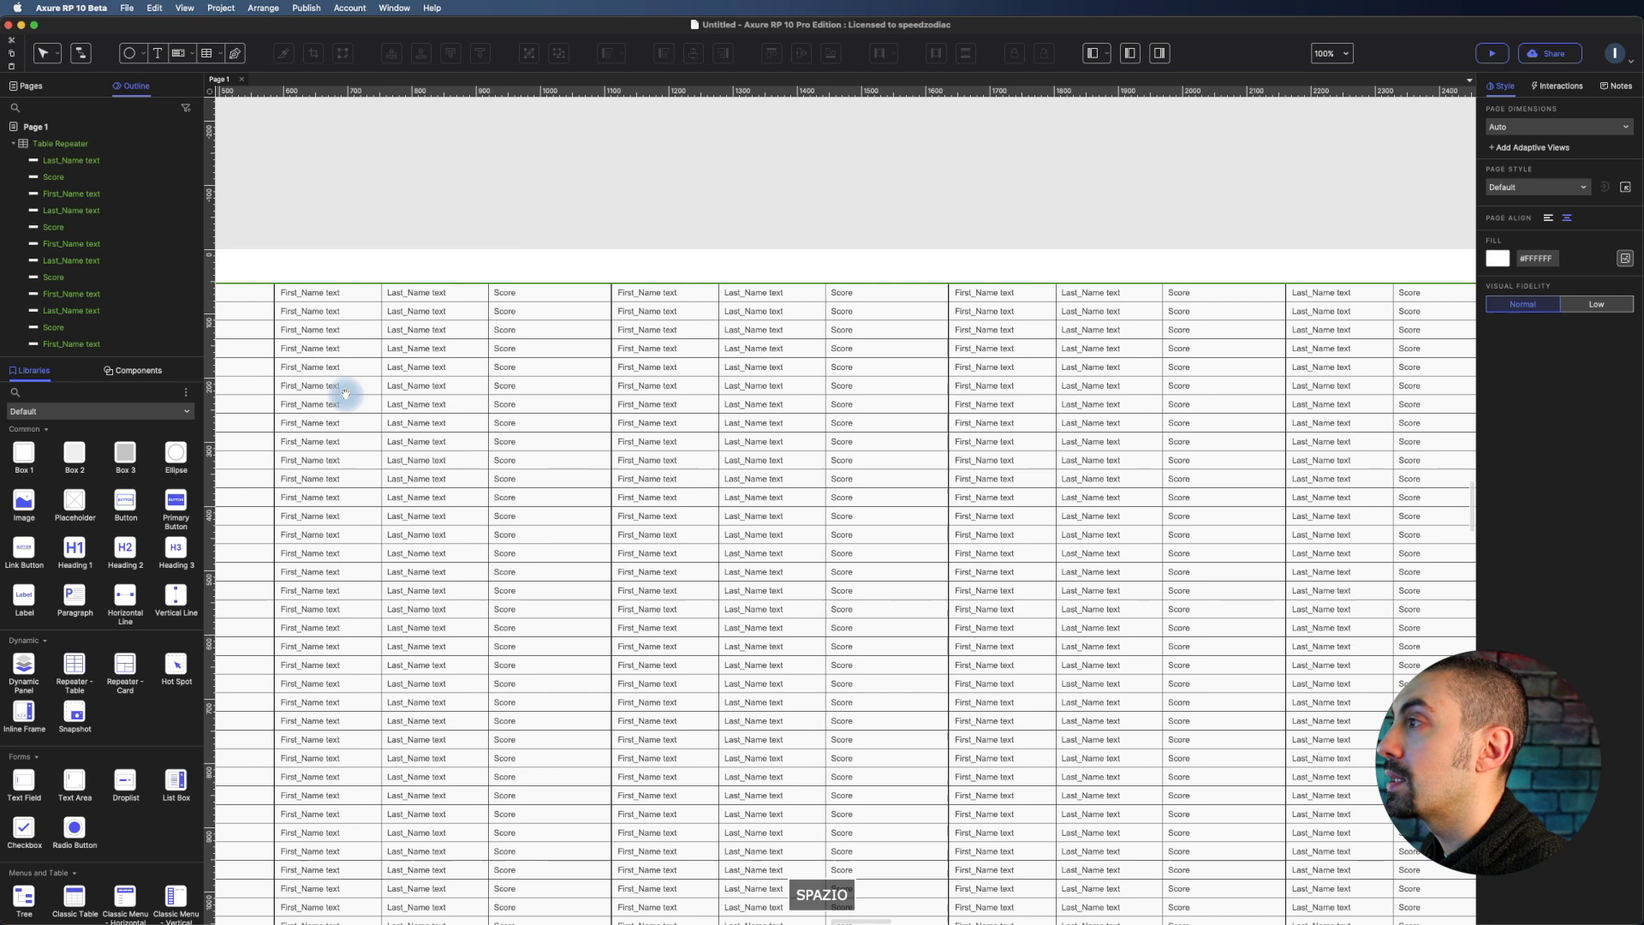
- Connect Column1–Column3 to the next three text cells, showing Sales Channel, Order Priority and Order Date
scroll(770, 296, left, 10)
scroll(769, 295, down, 3)
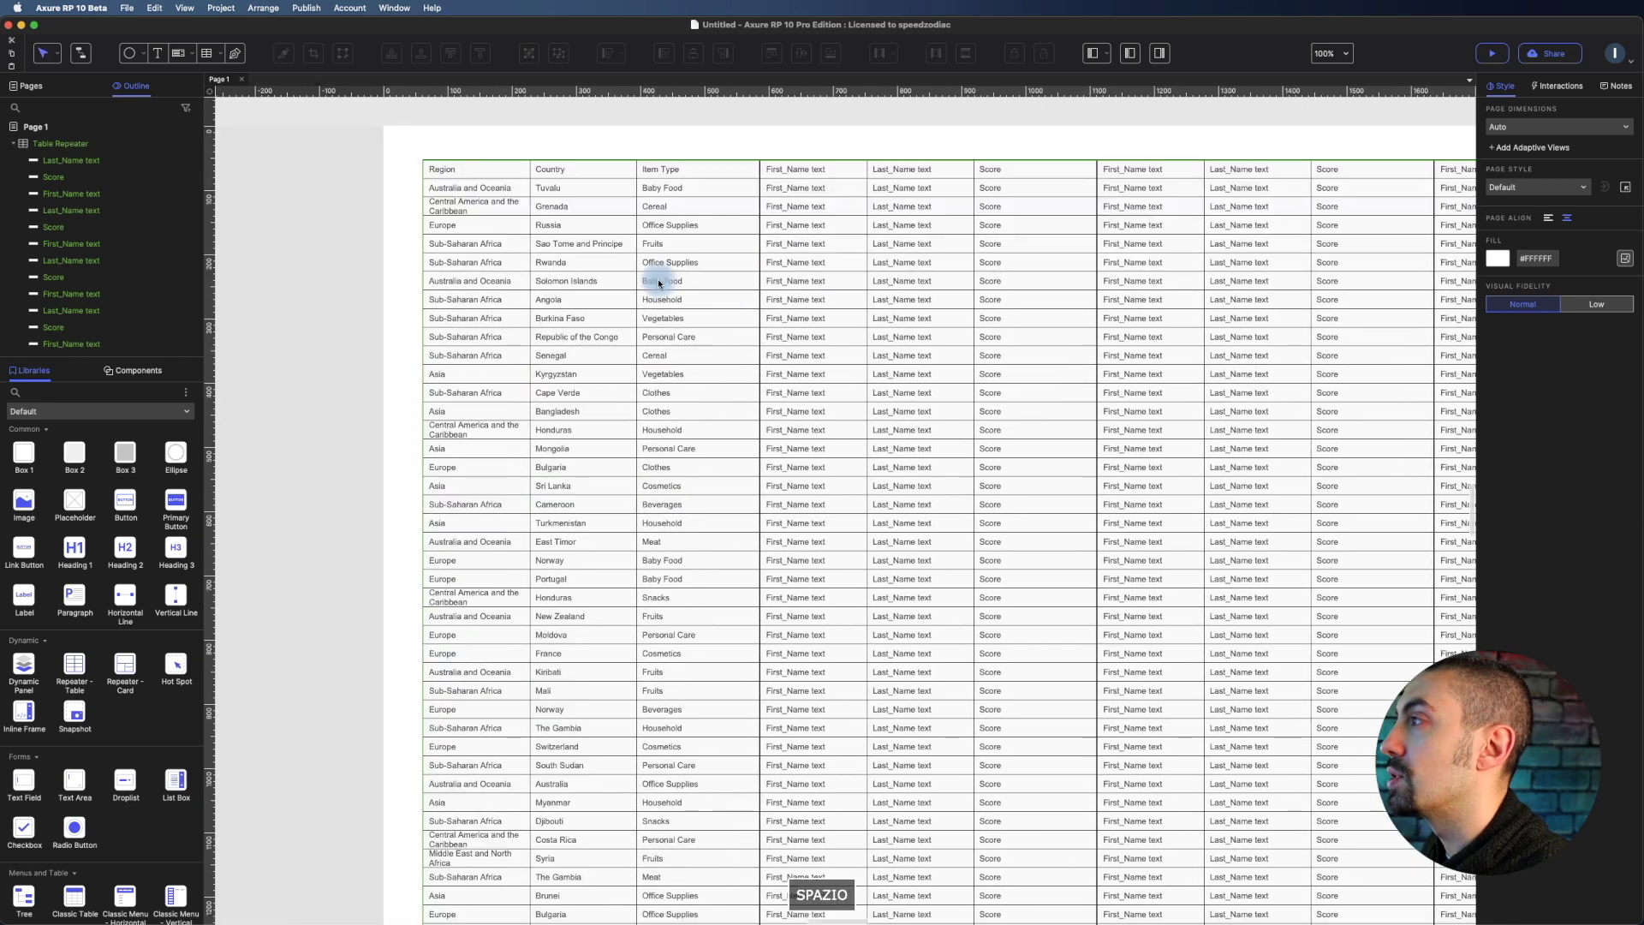
click(659, 282)
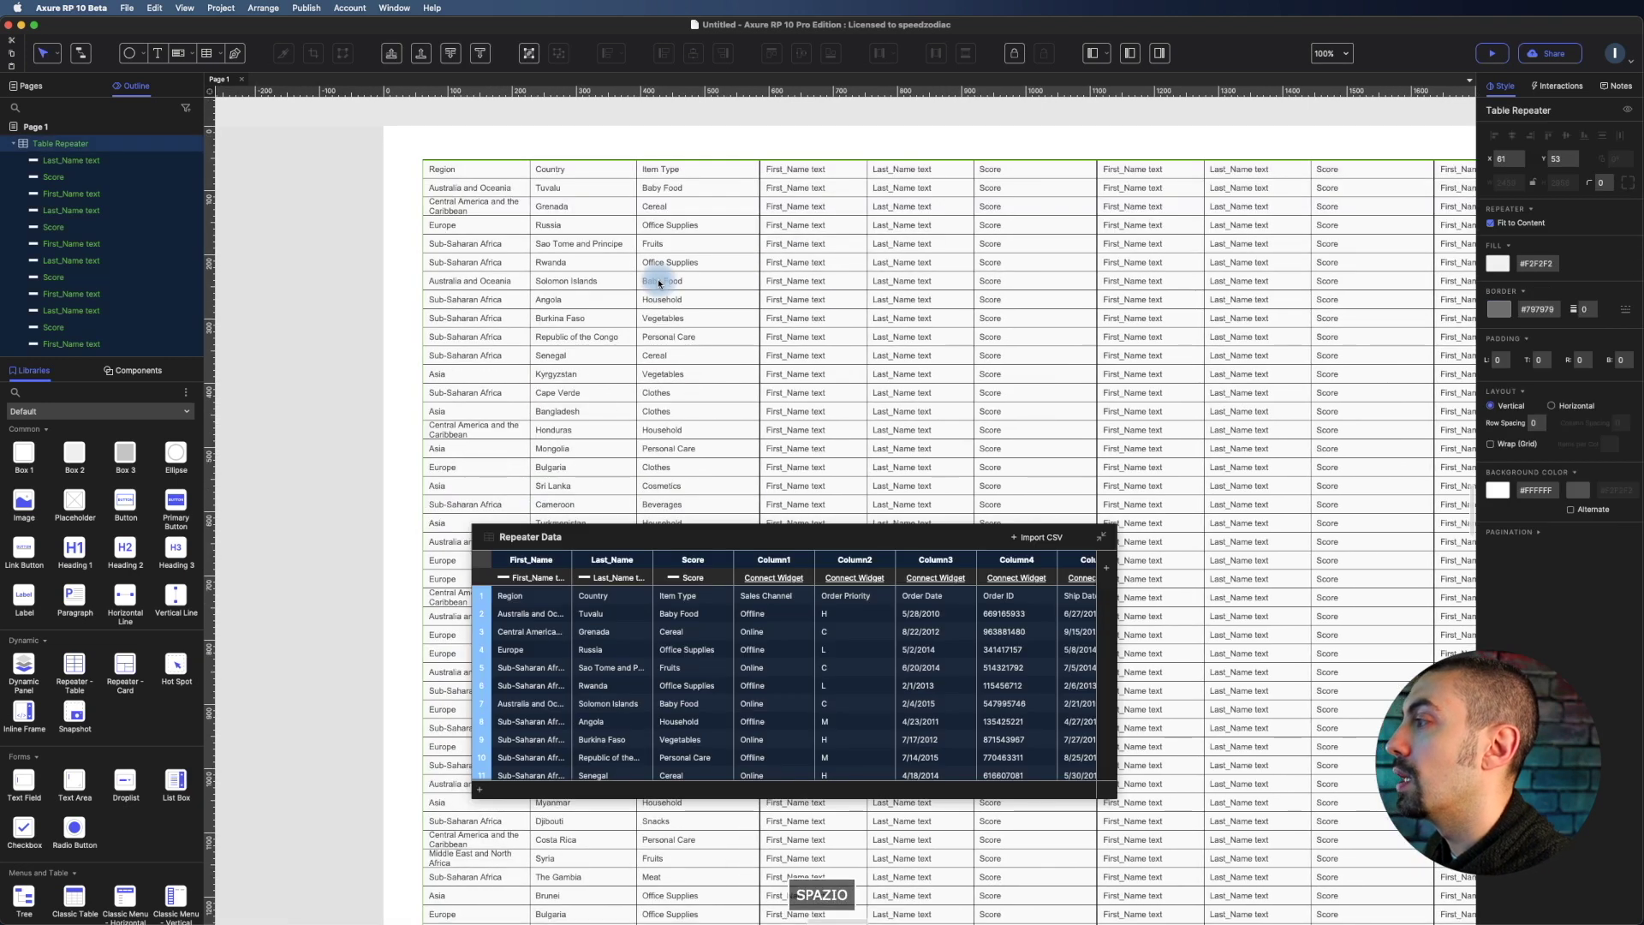
click(780, 578)
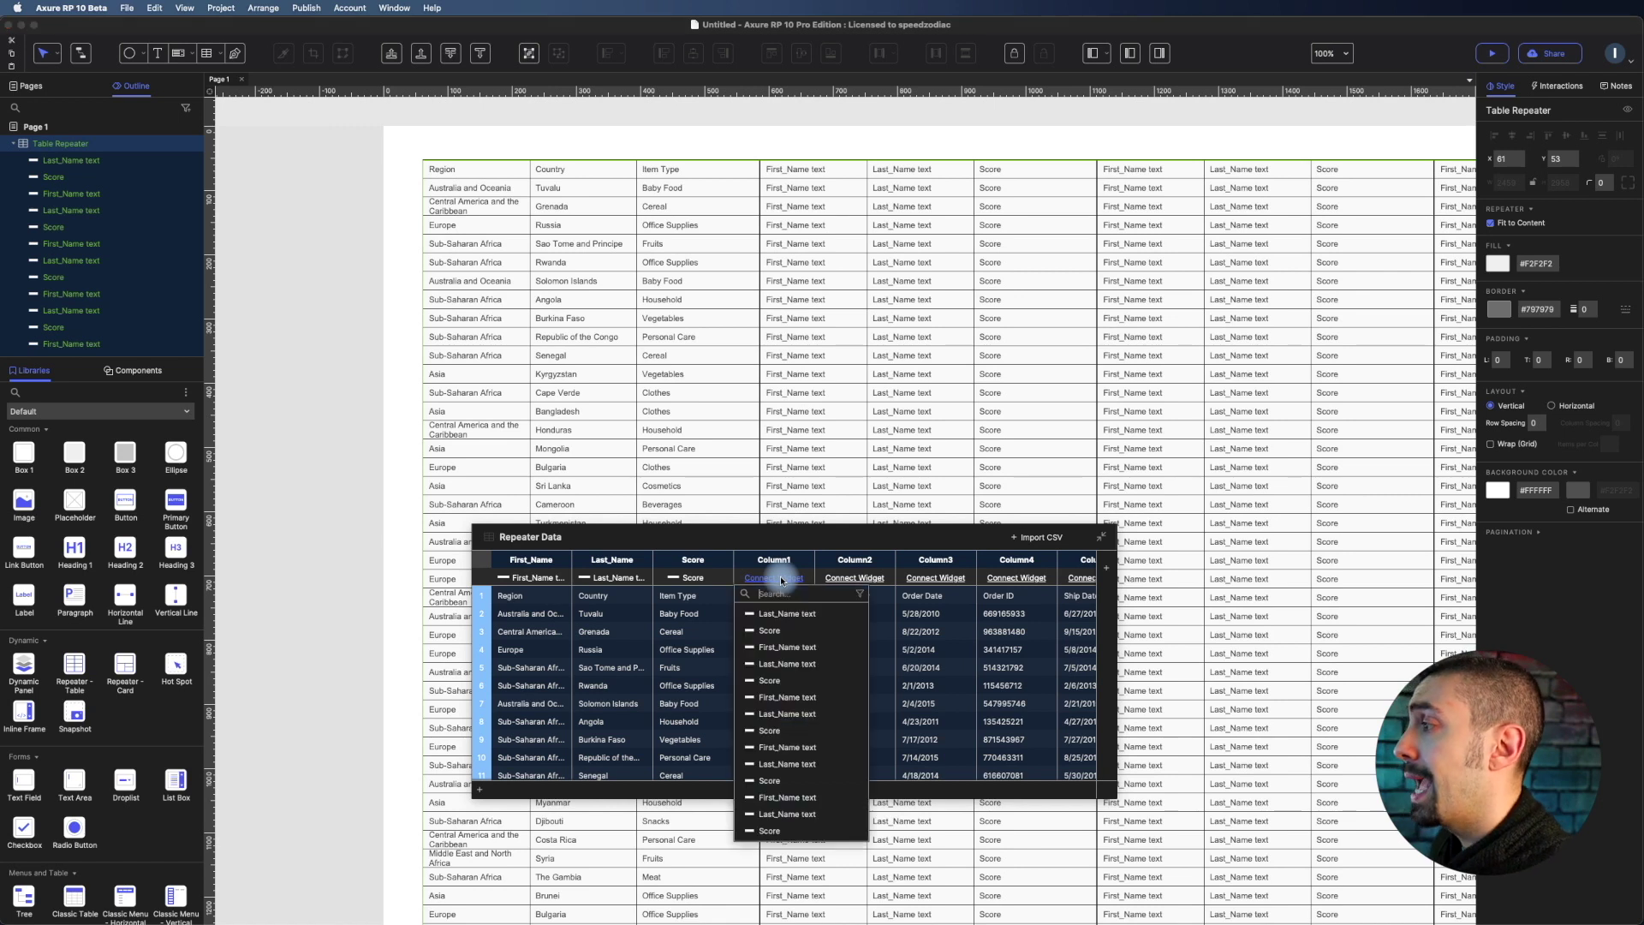
click(766, 749)
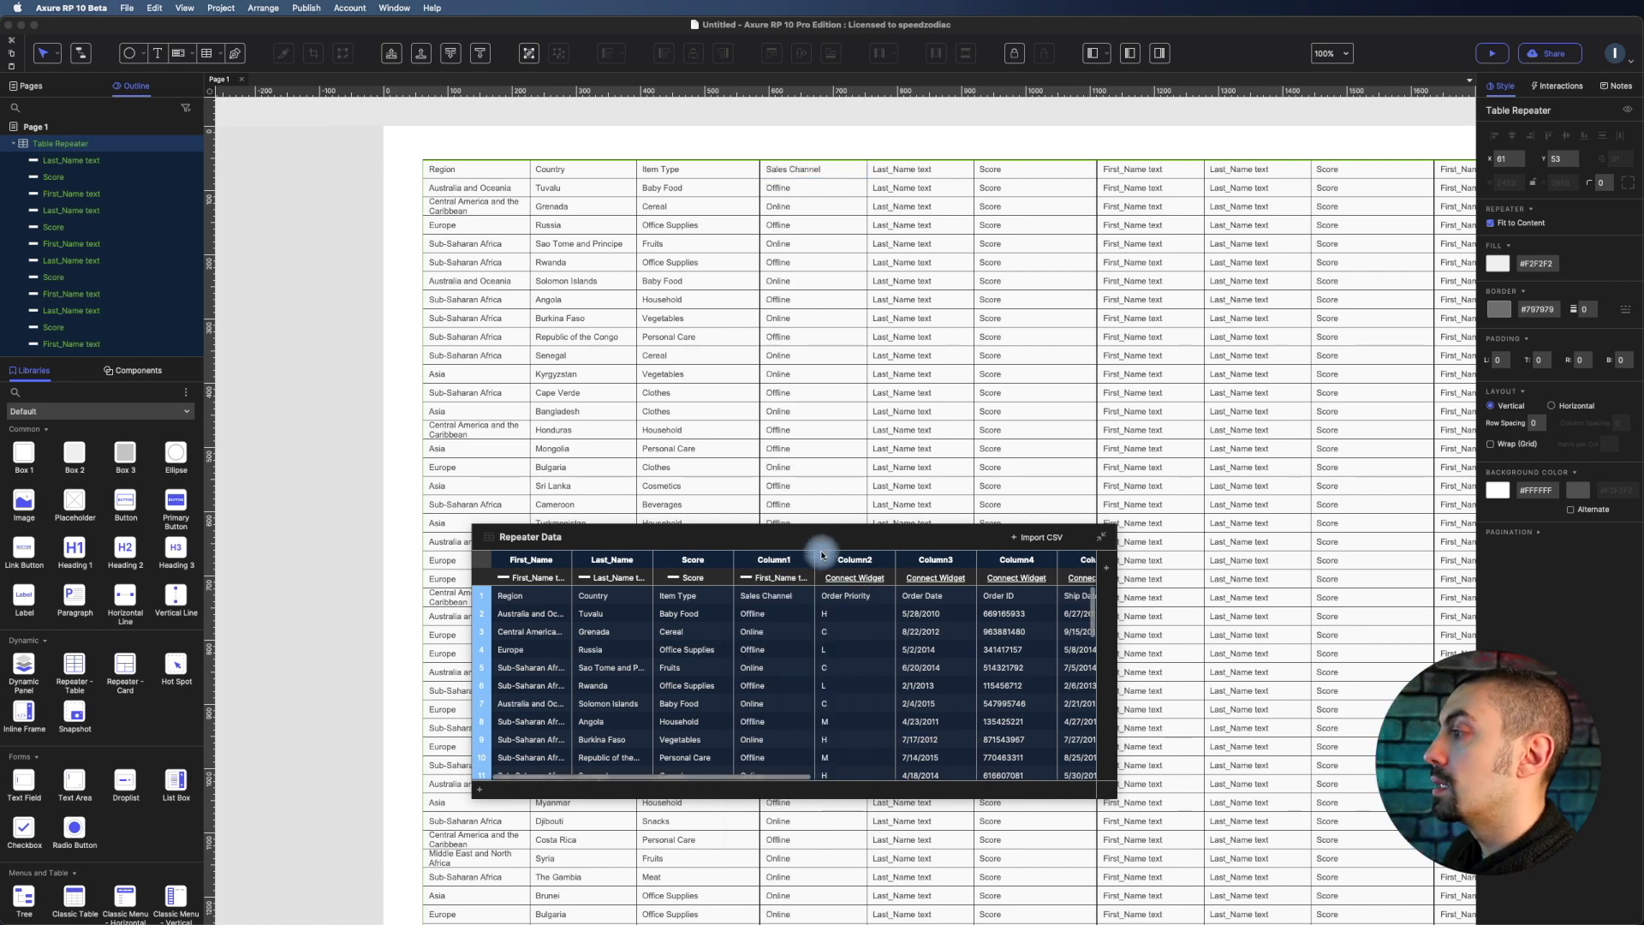
click(846, 581)
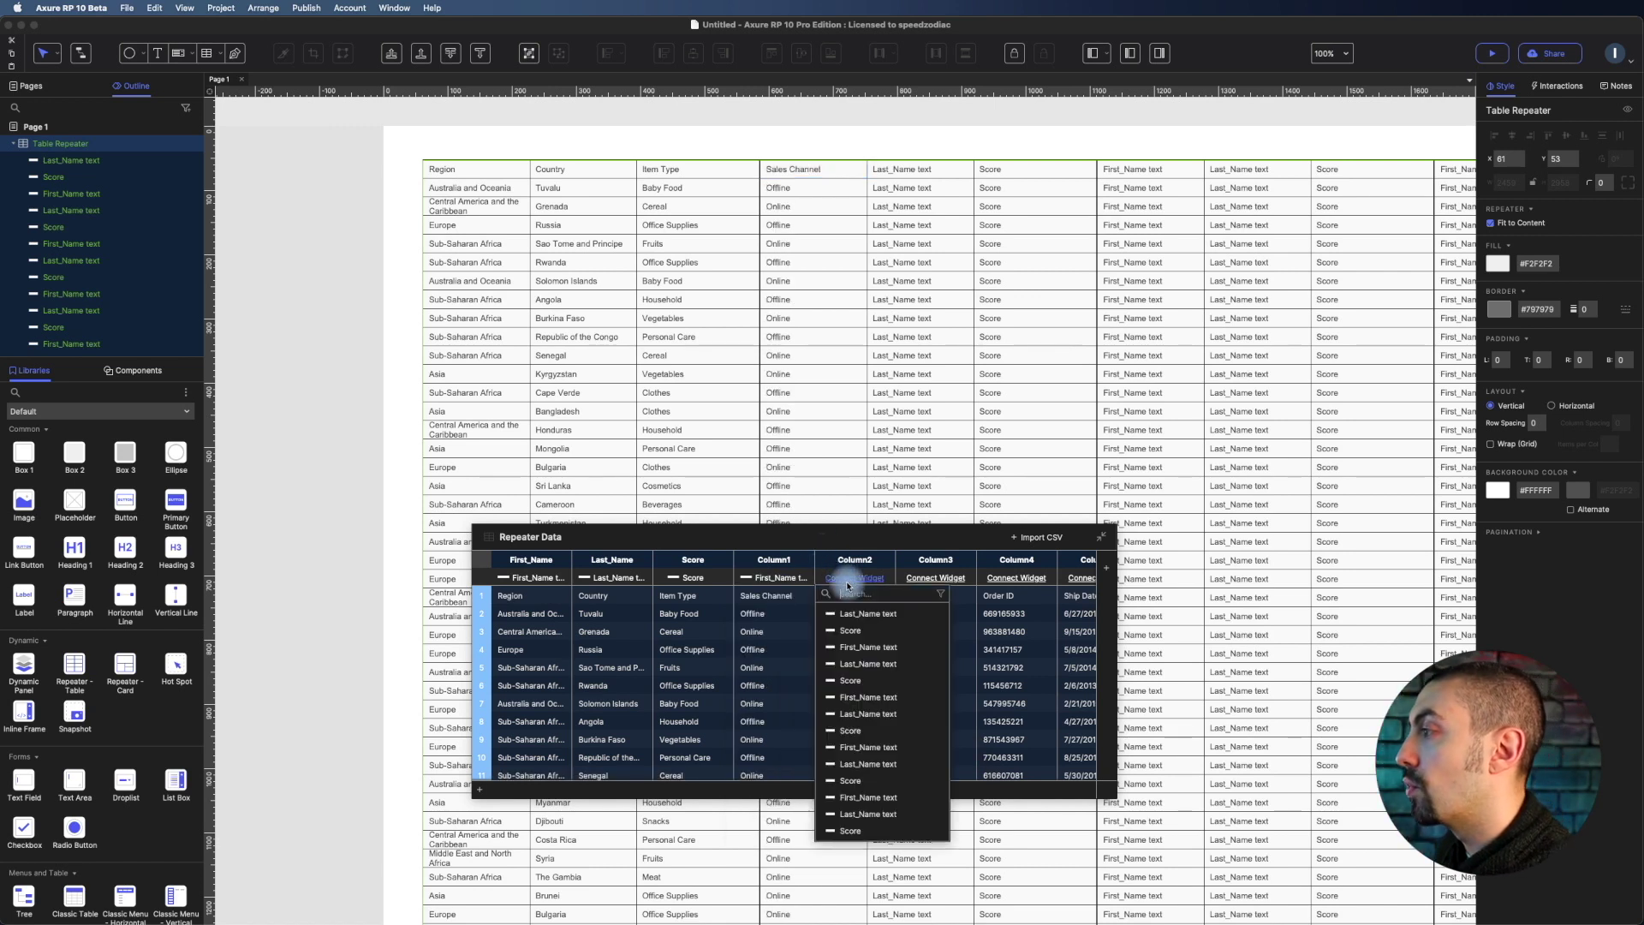
click(849, 764)
click(935, 578)
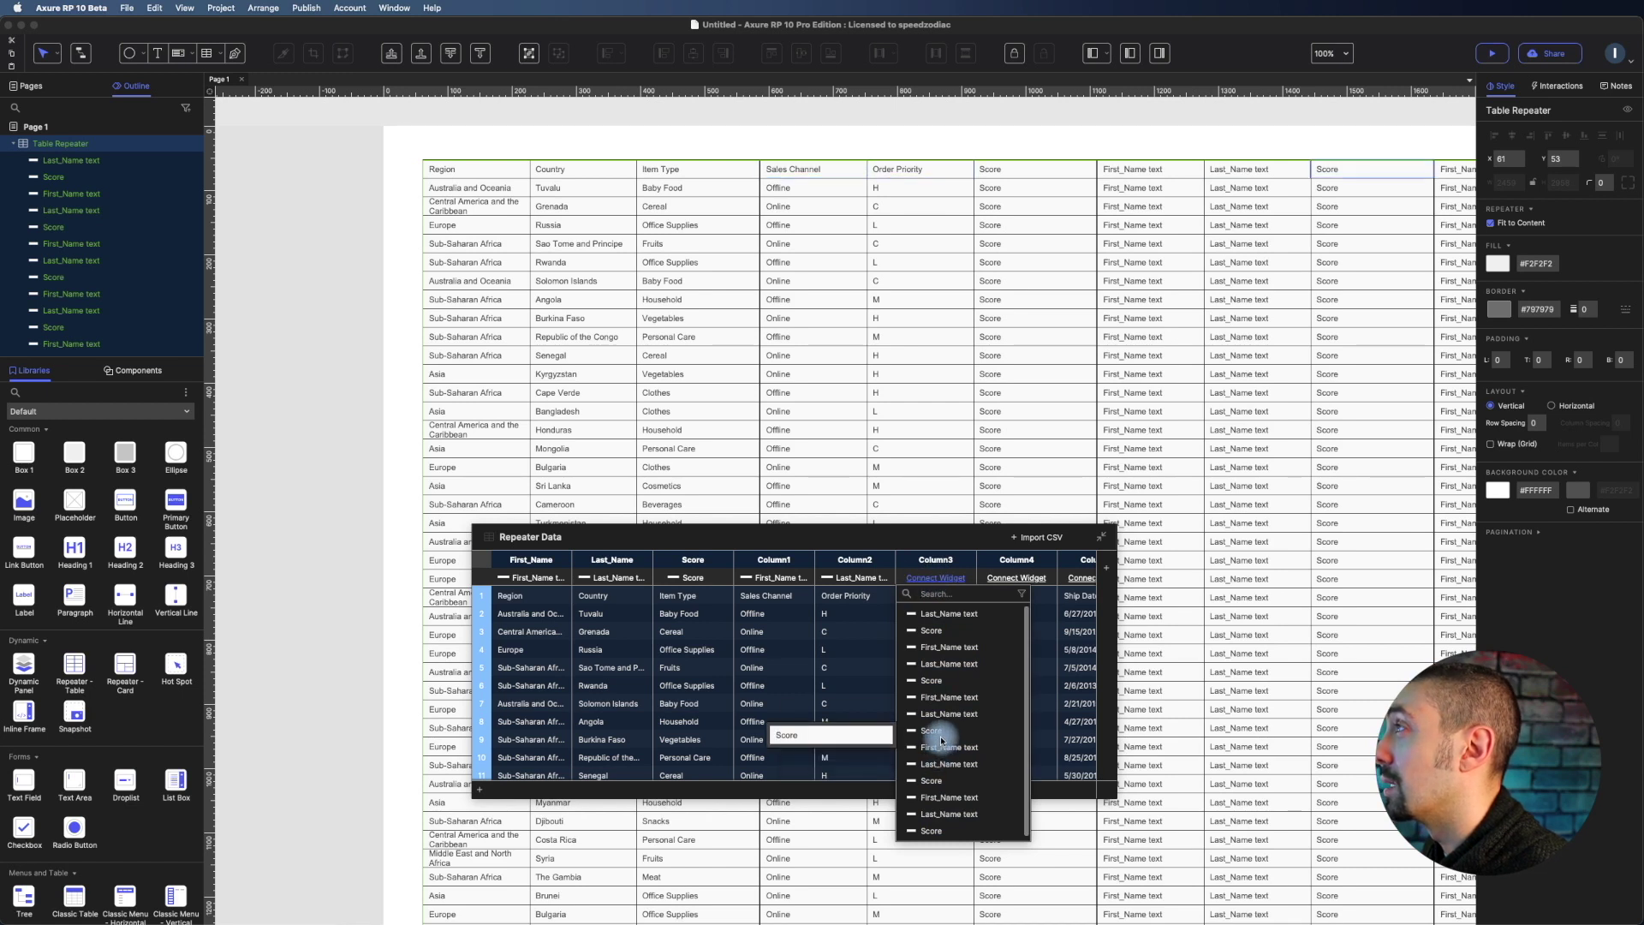
click(940, 783)
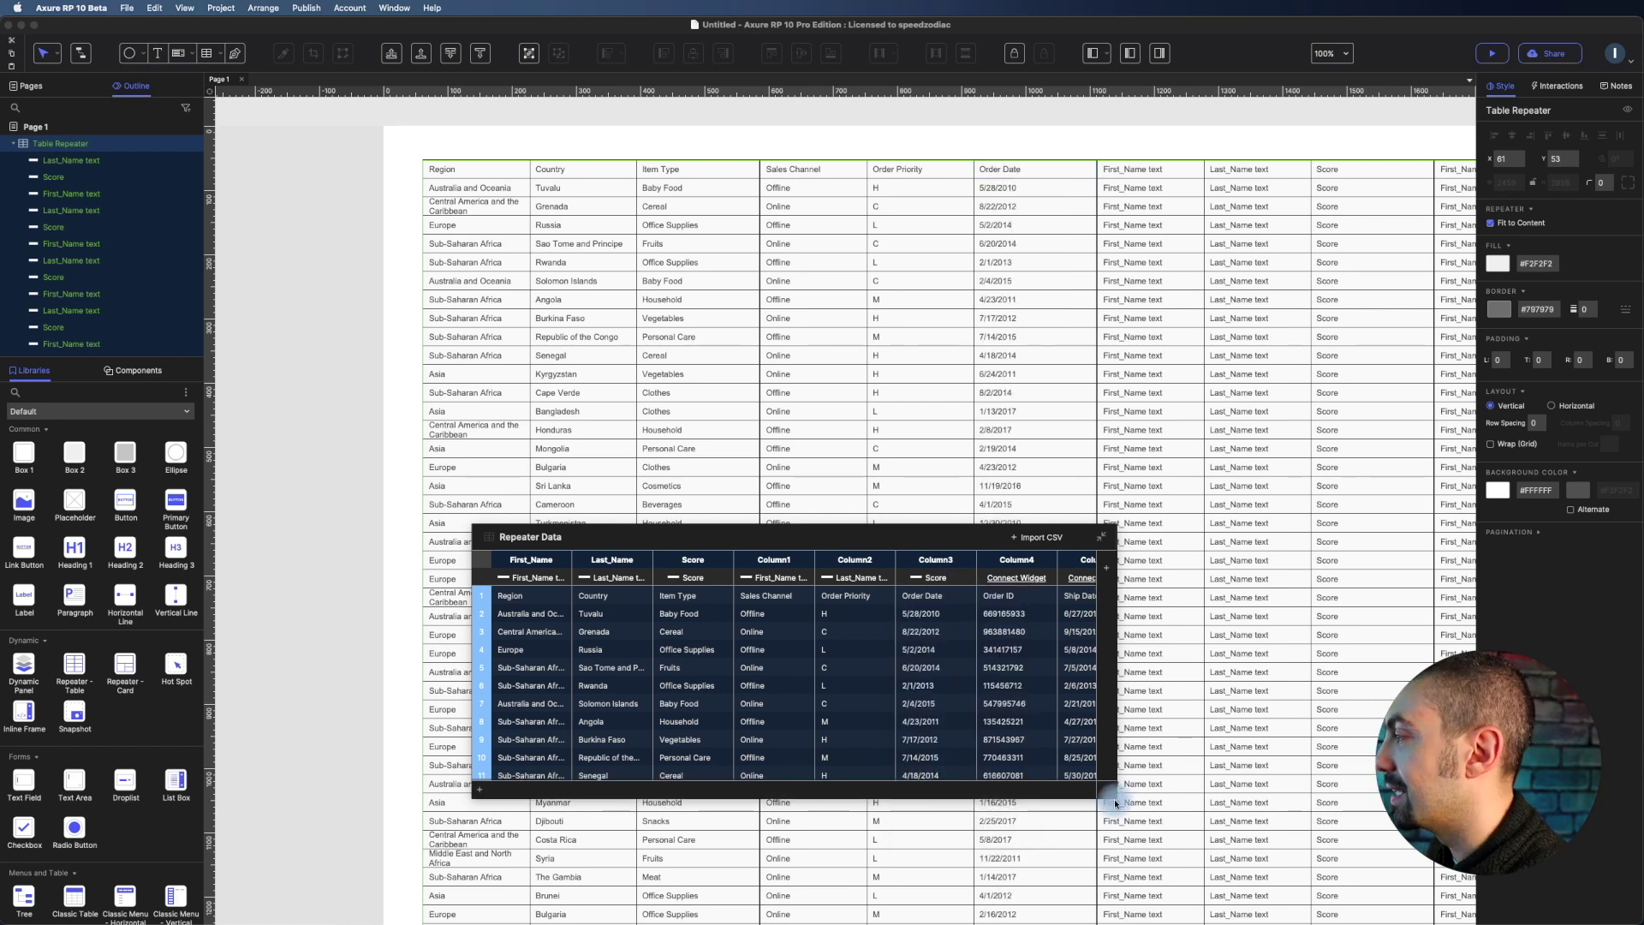
drag(832, 536, 801, 267)
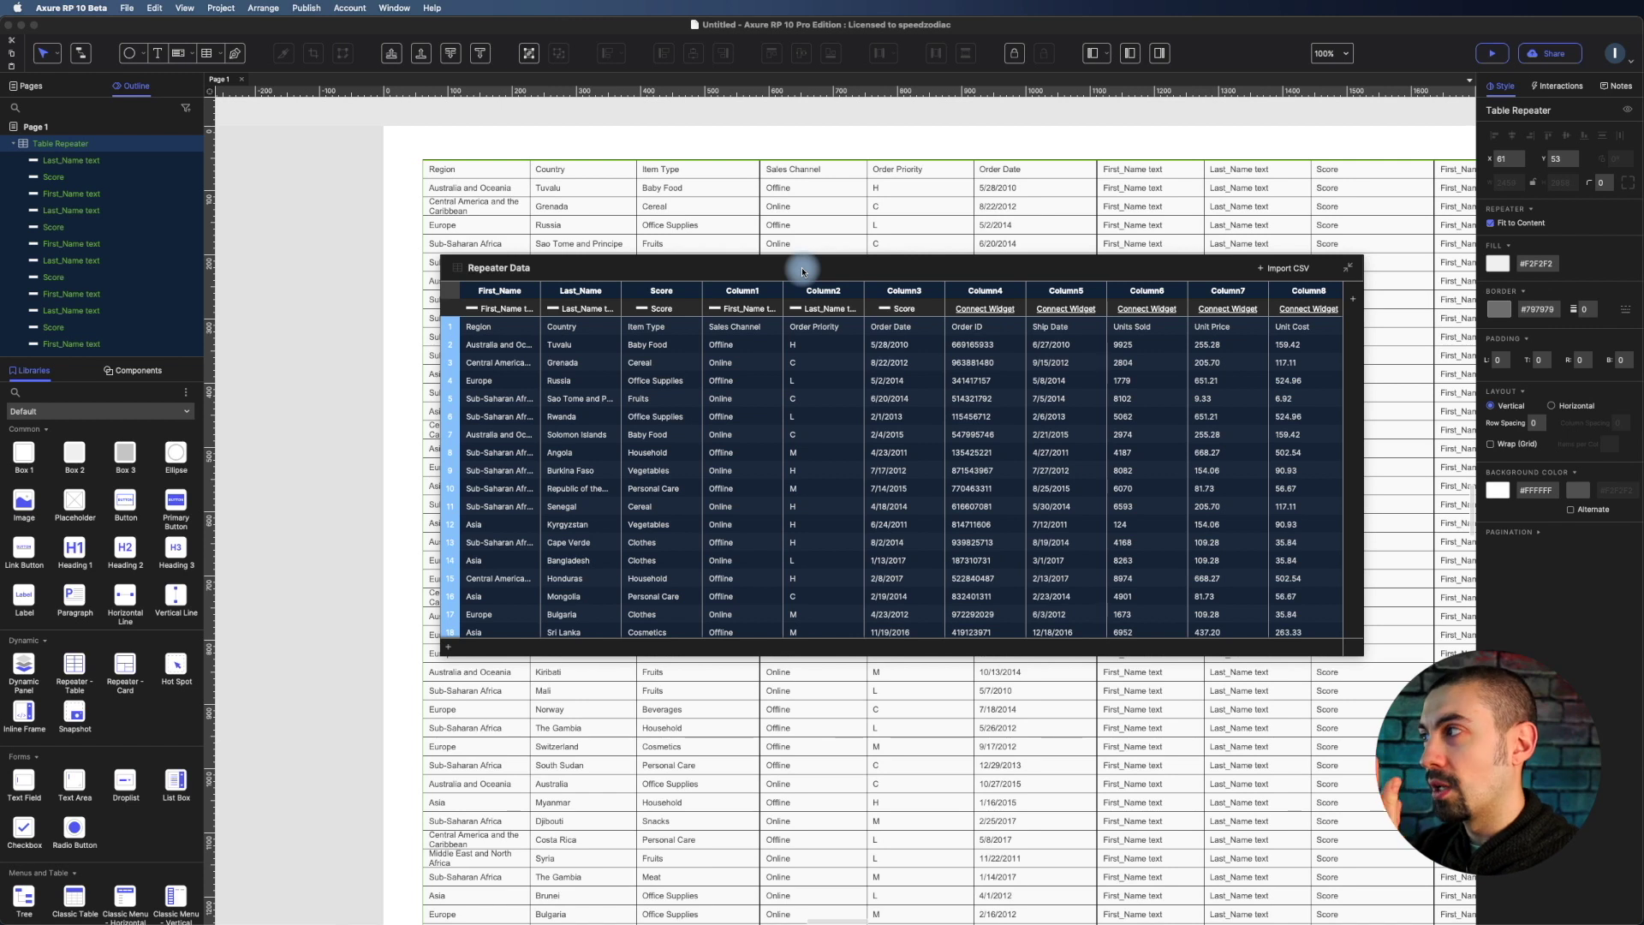
key(space)
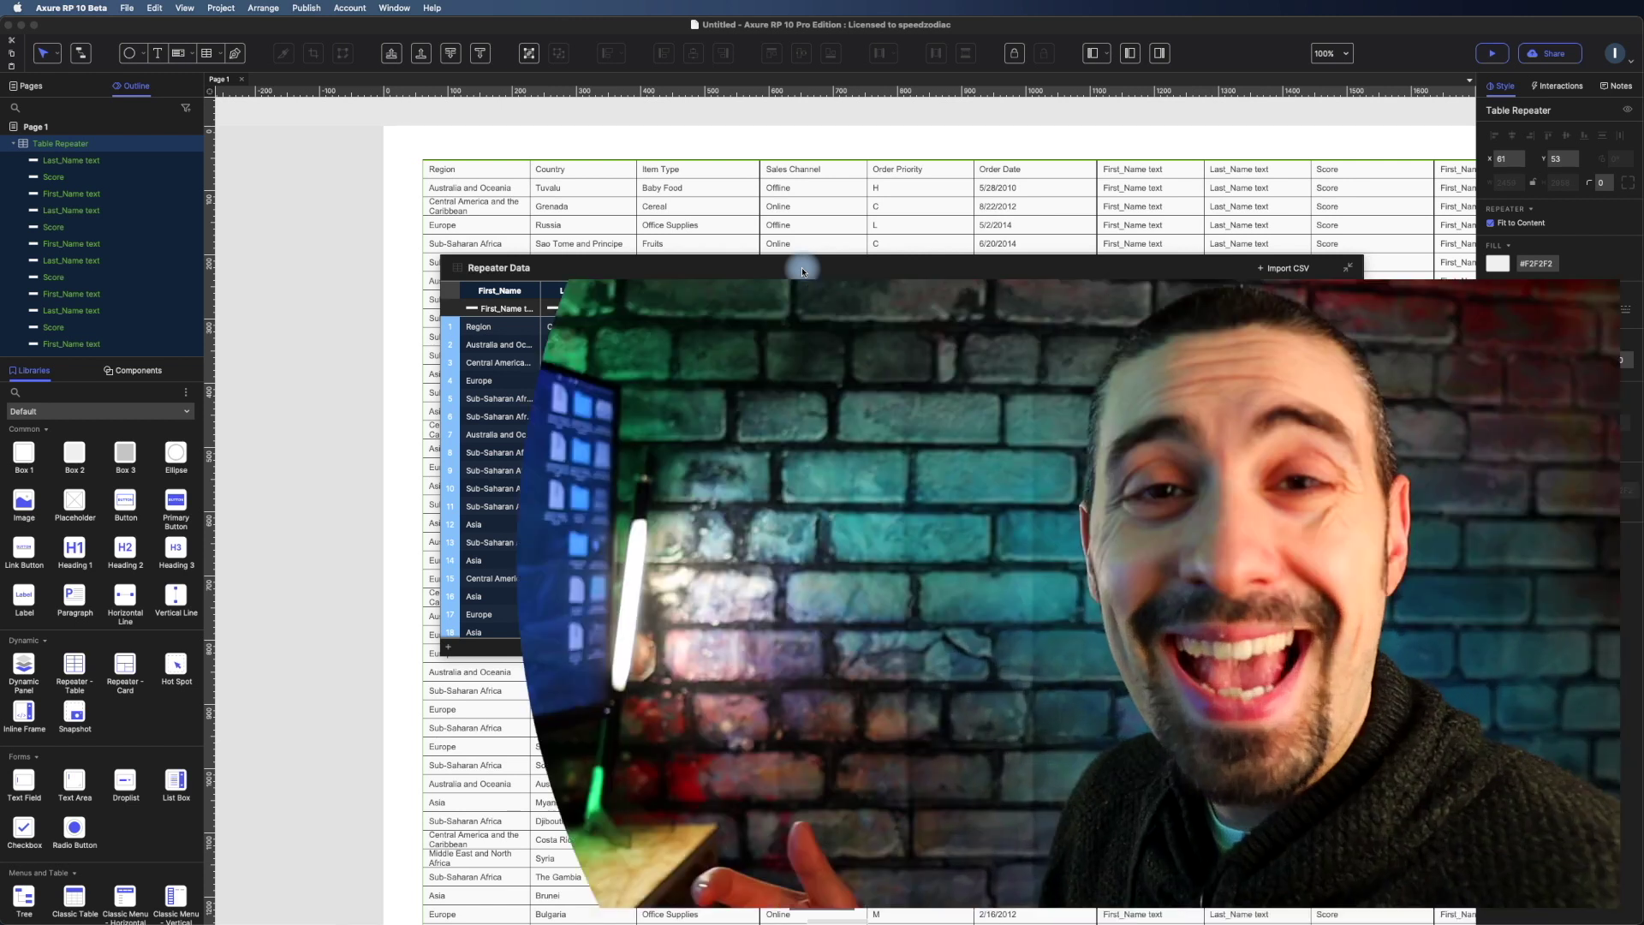